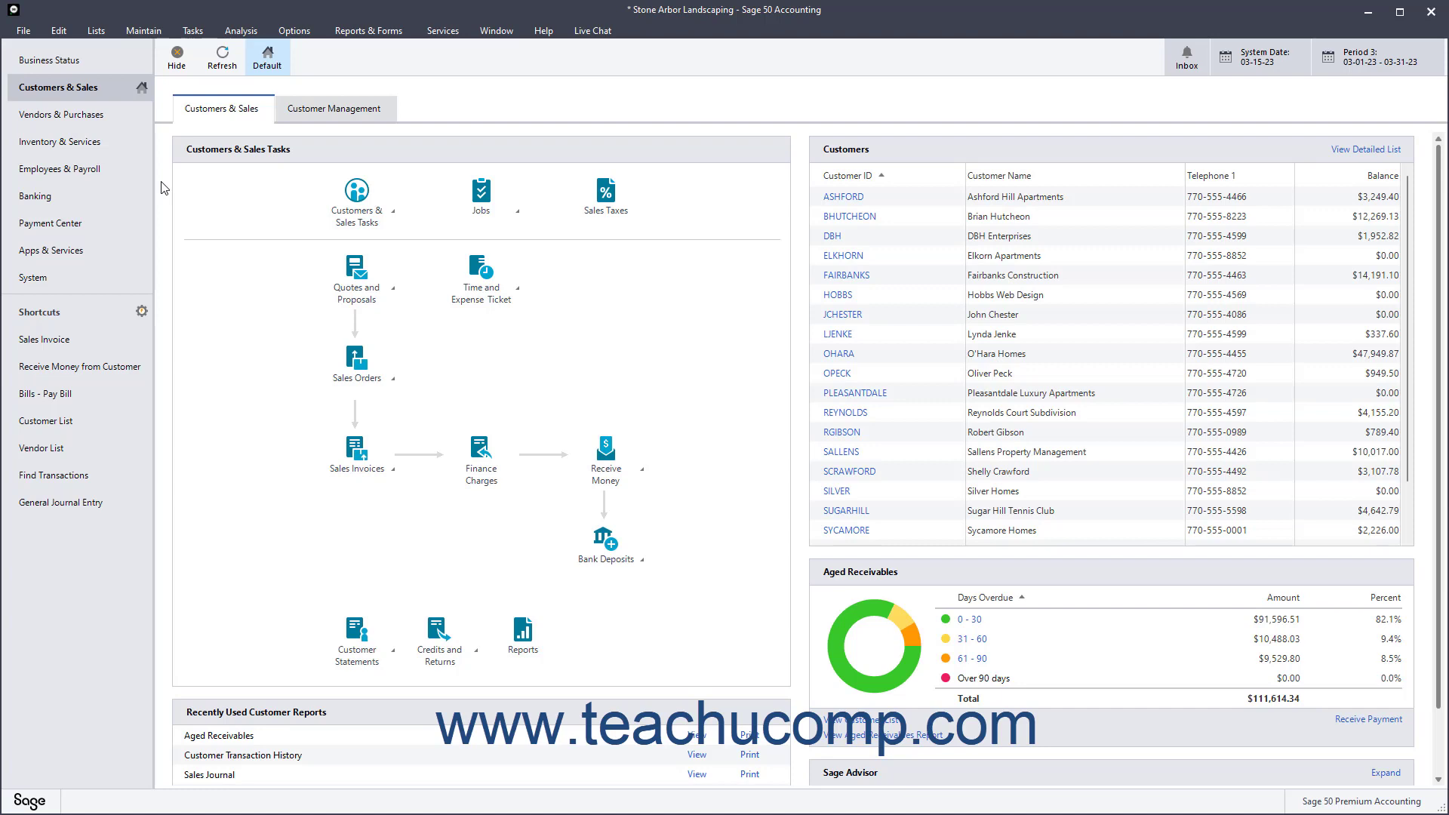
# Step: Open the Time Tickets entry form to view its blank layout and close it
pyautogui.click(192, 31)
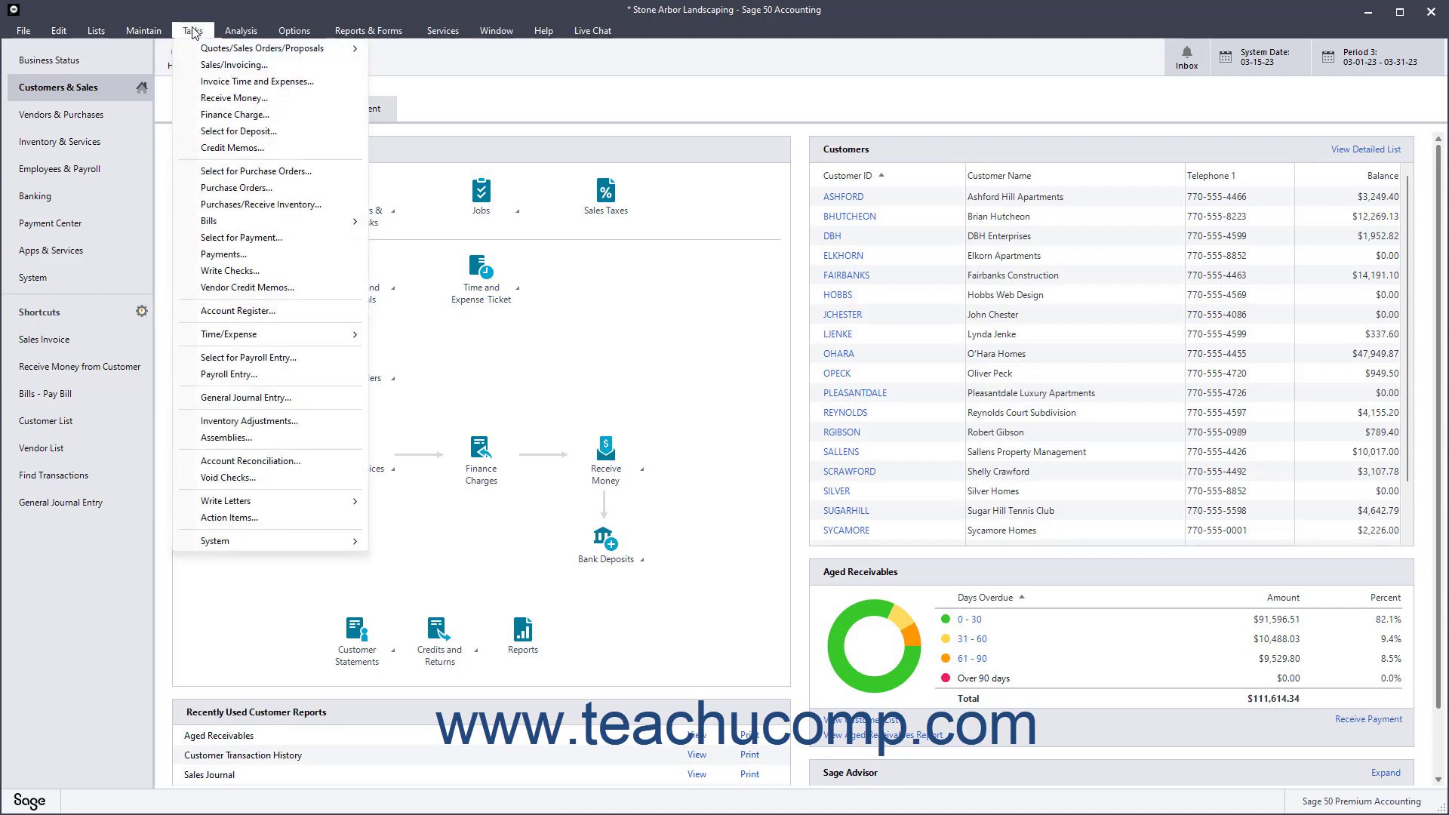
pyautogui.moveTo(305, 341)
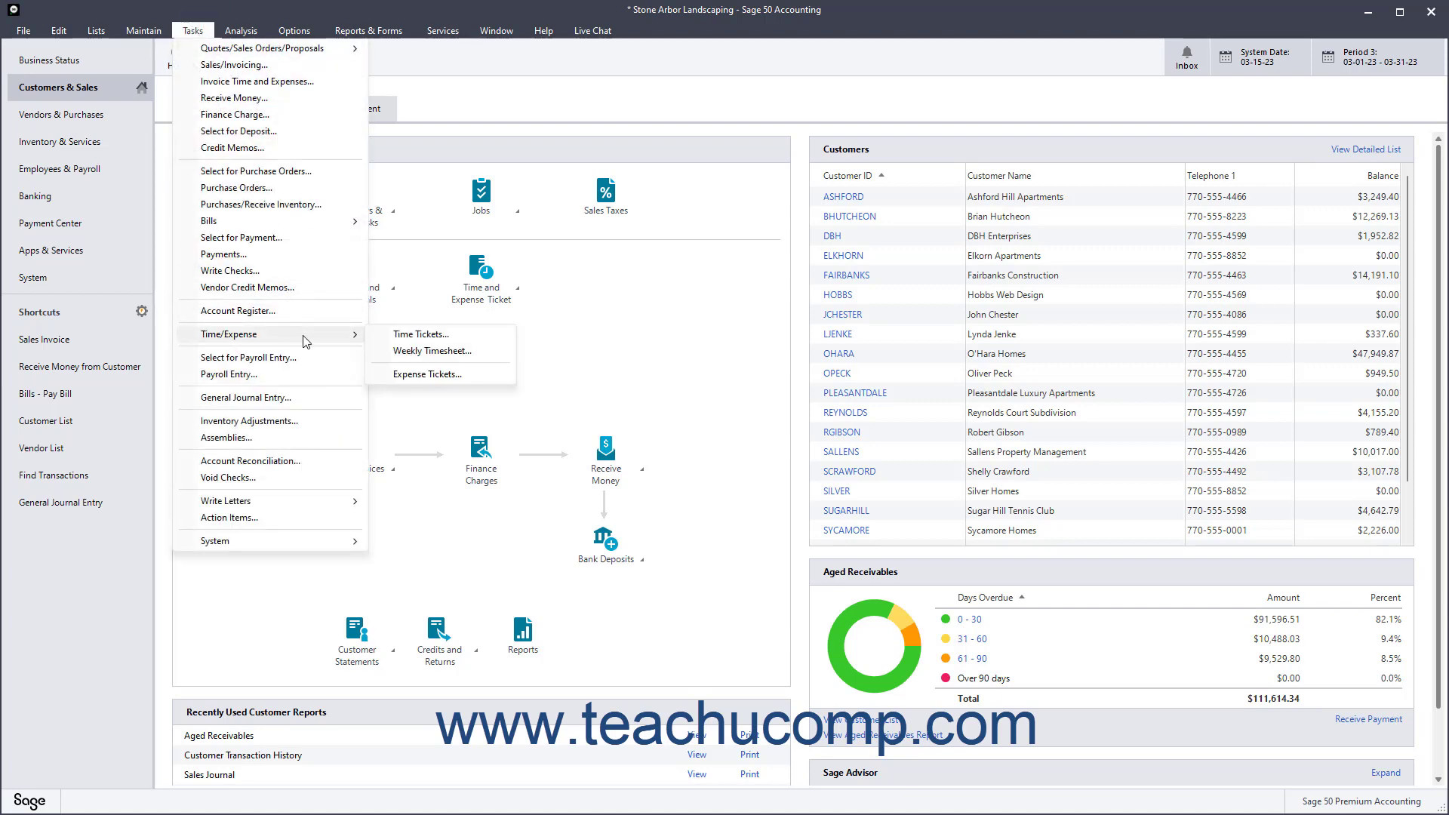
pyautogui.click(394, 336)
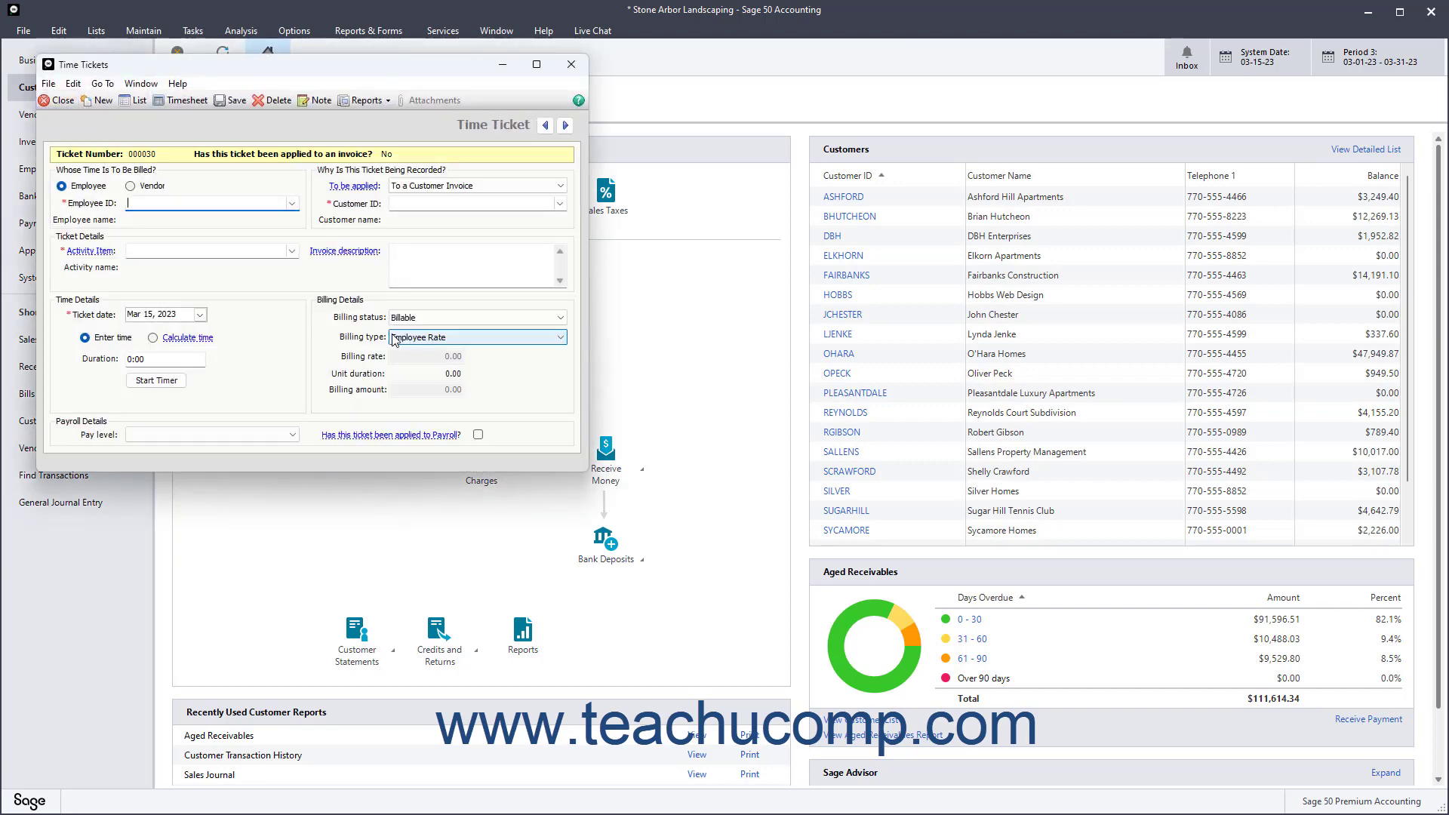
pyautogui.click(58, 101)
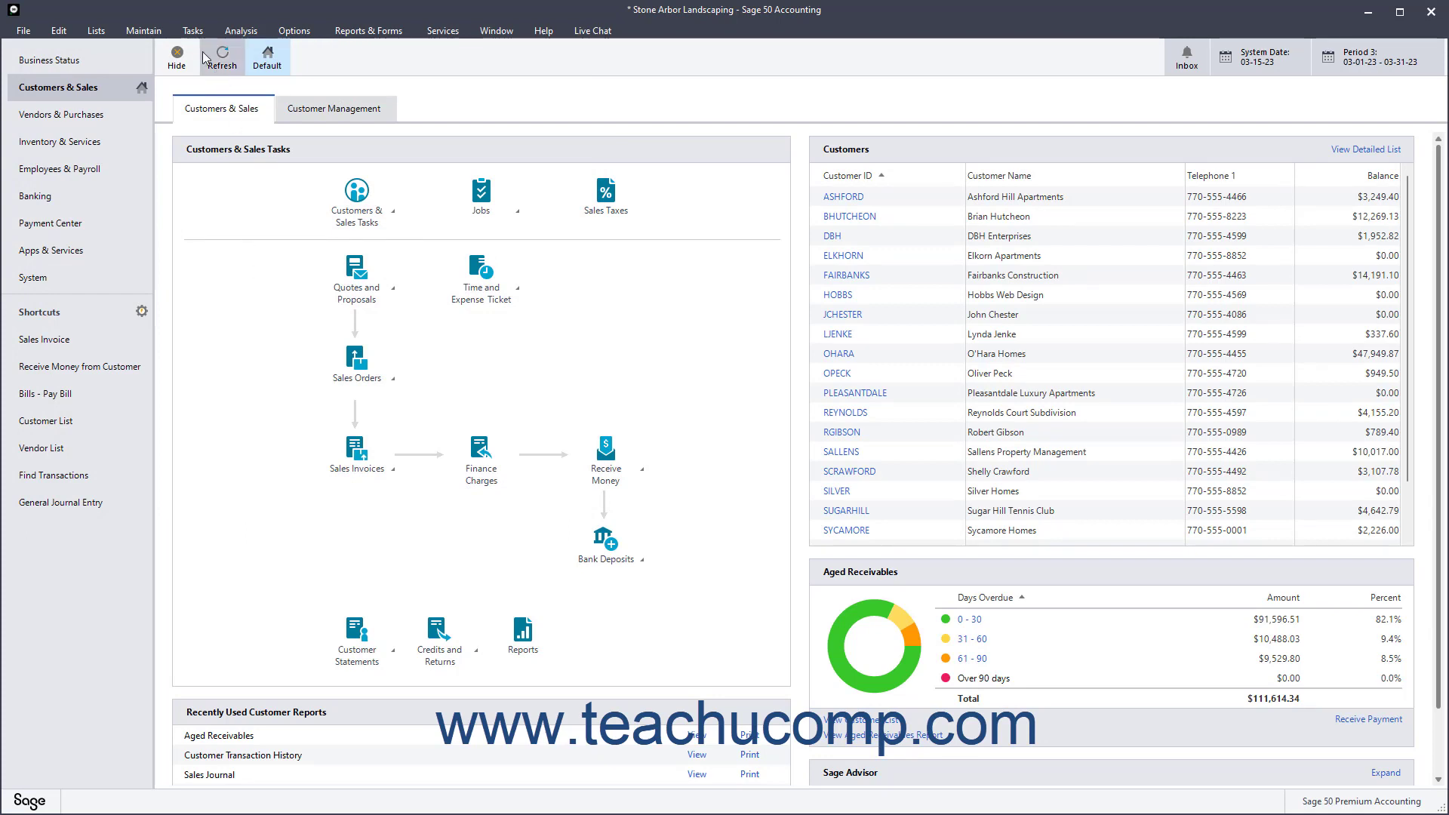
# Step: Open the Weekly Timesheet entry form to view its blank layout and close it
pyautogui.click(192, 30)
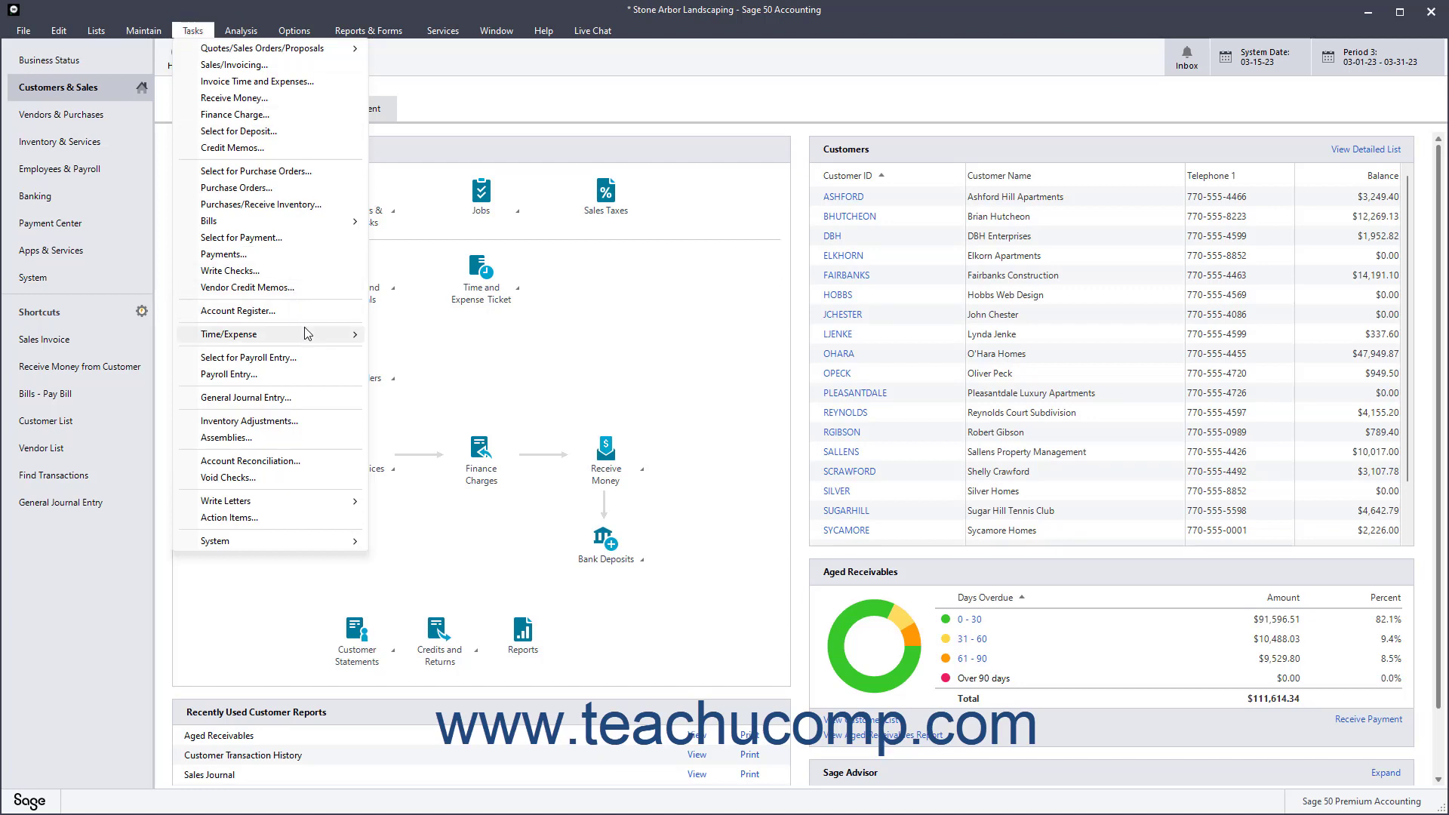
pyautogui.moveTo(307, 334)
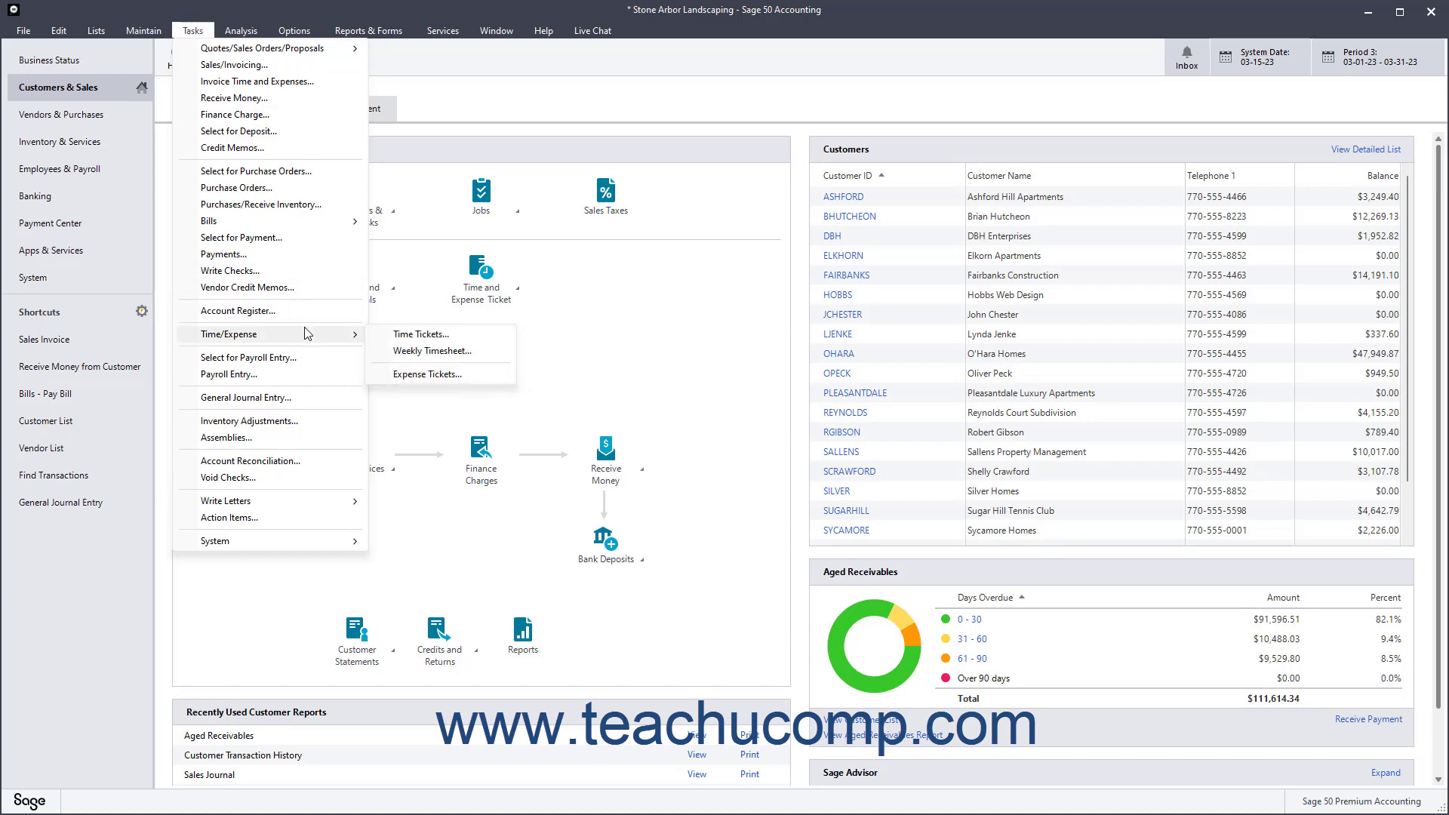
pyautogui.click(418, 352)
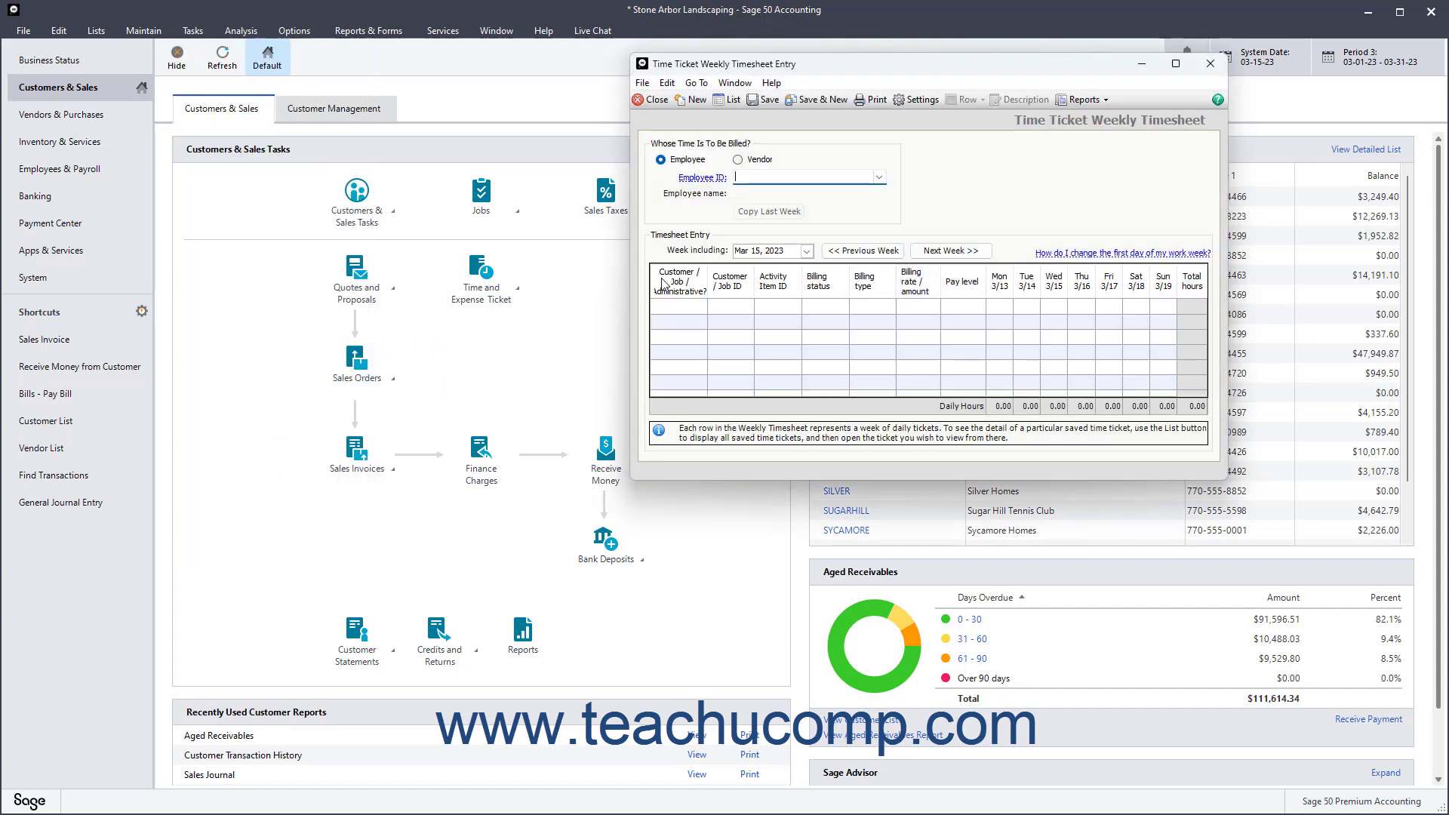
pyautogui.click(658, 101)
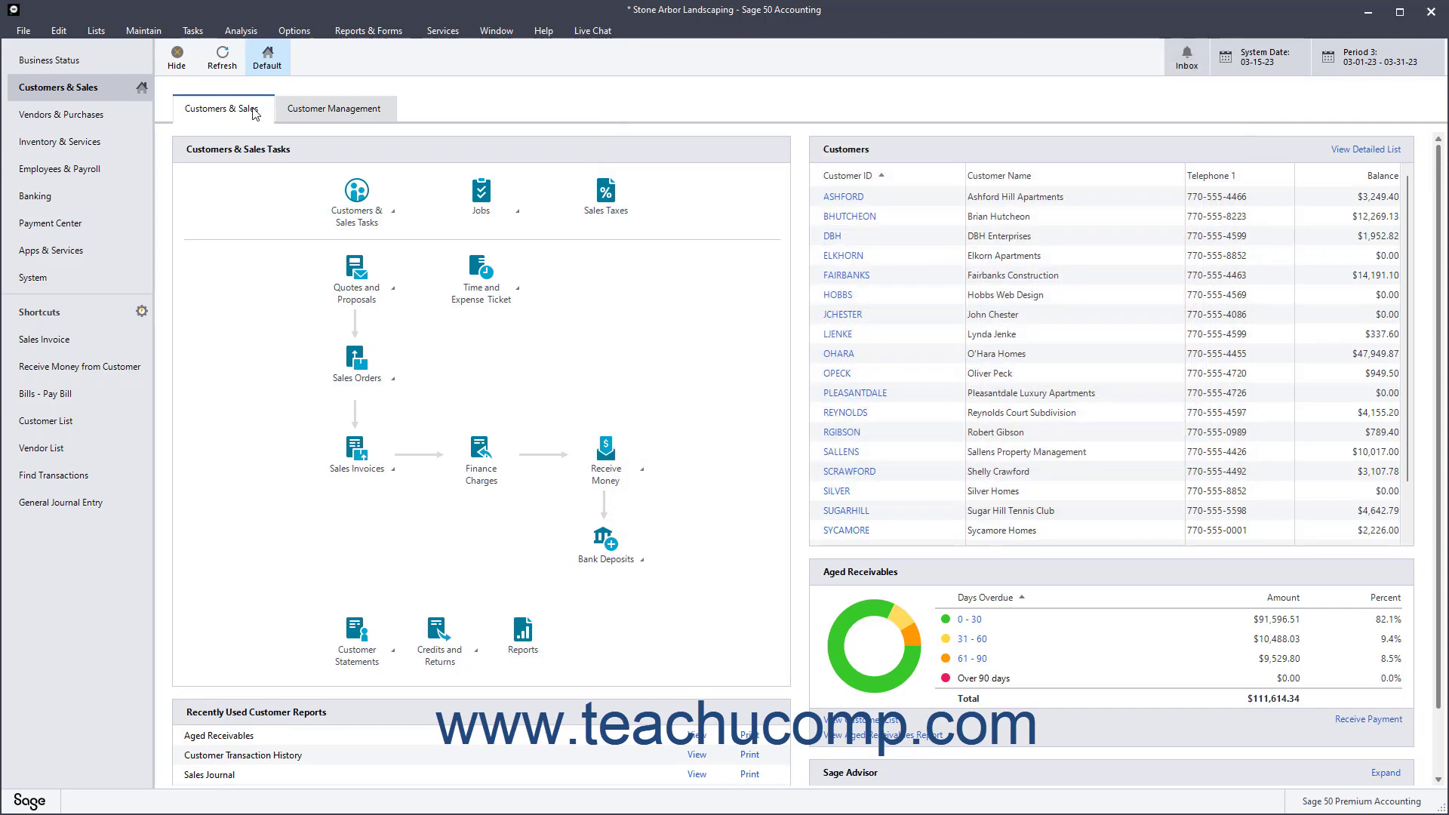
# Step: Open saved time ticket 293 dated 3/14/2023 from the time tickets list and close the list
pyautogui.click(201, 32)
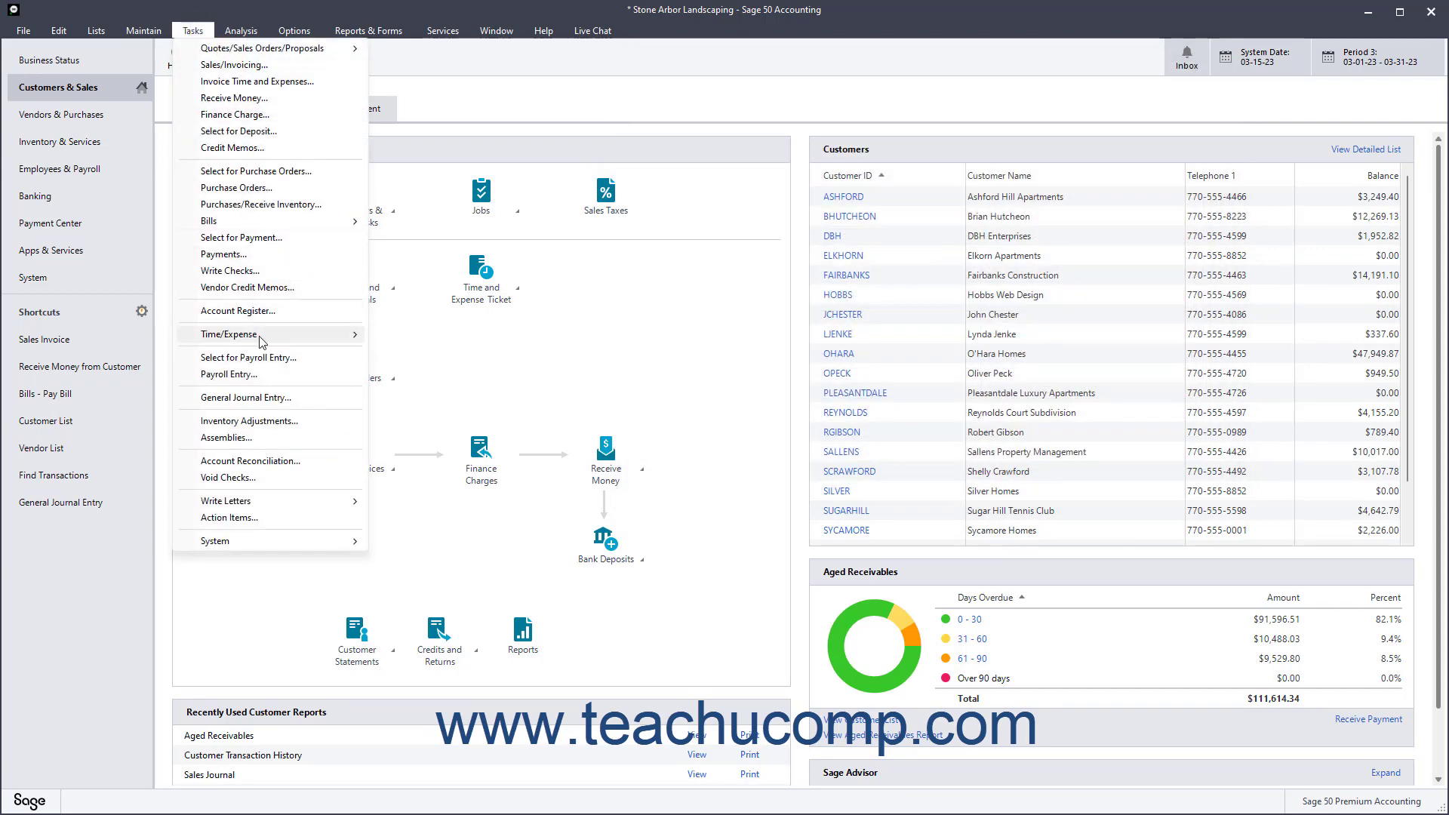
pyautogui.moveTo(310, 335)
pyautogui.click(392, 334)
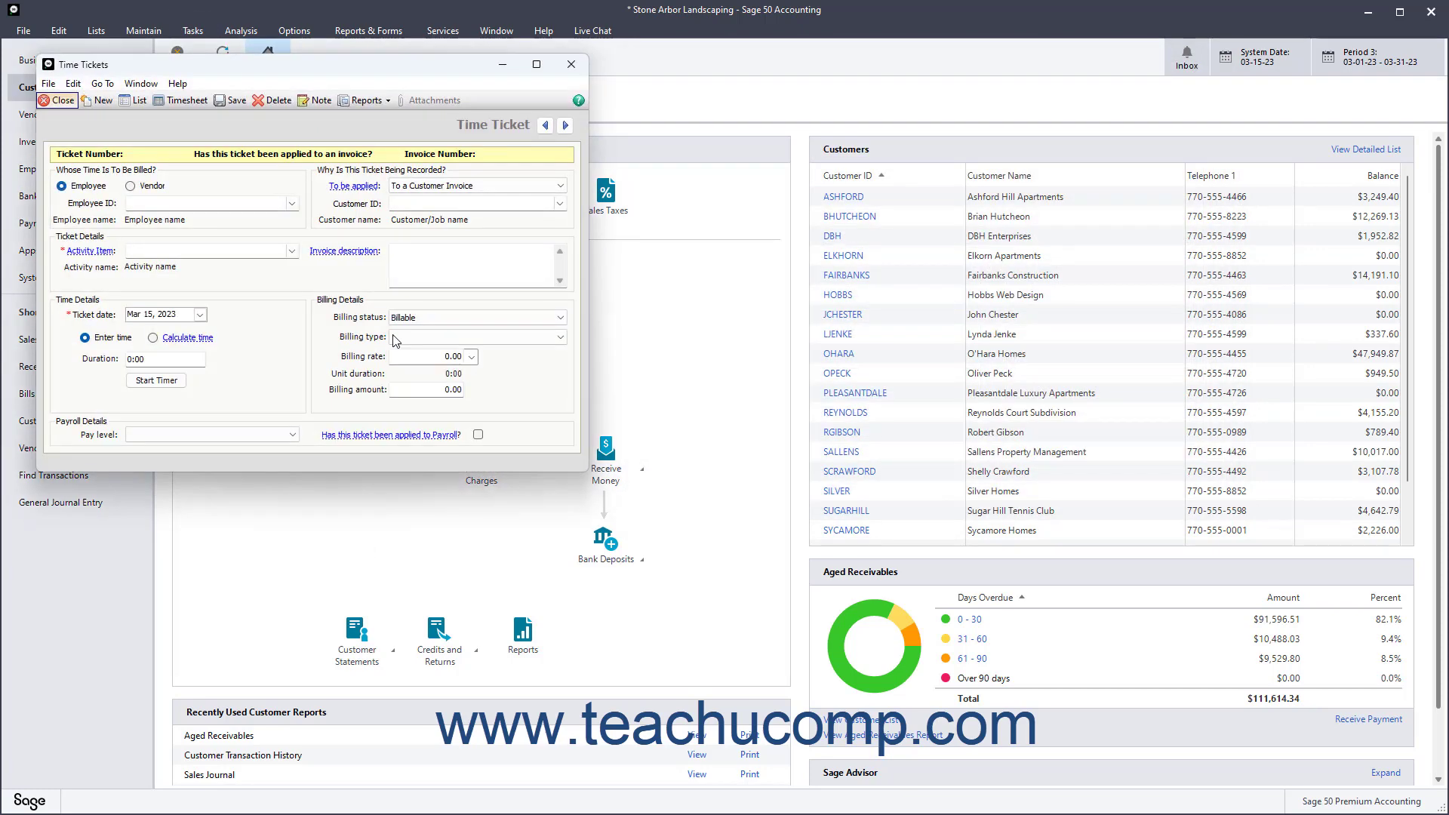
pyautogui.click(138, 101)
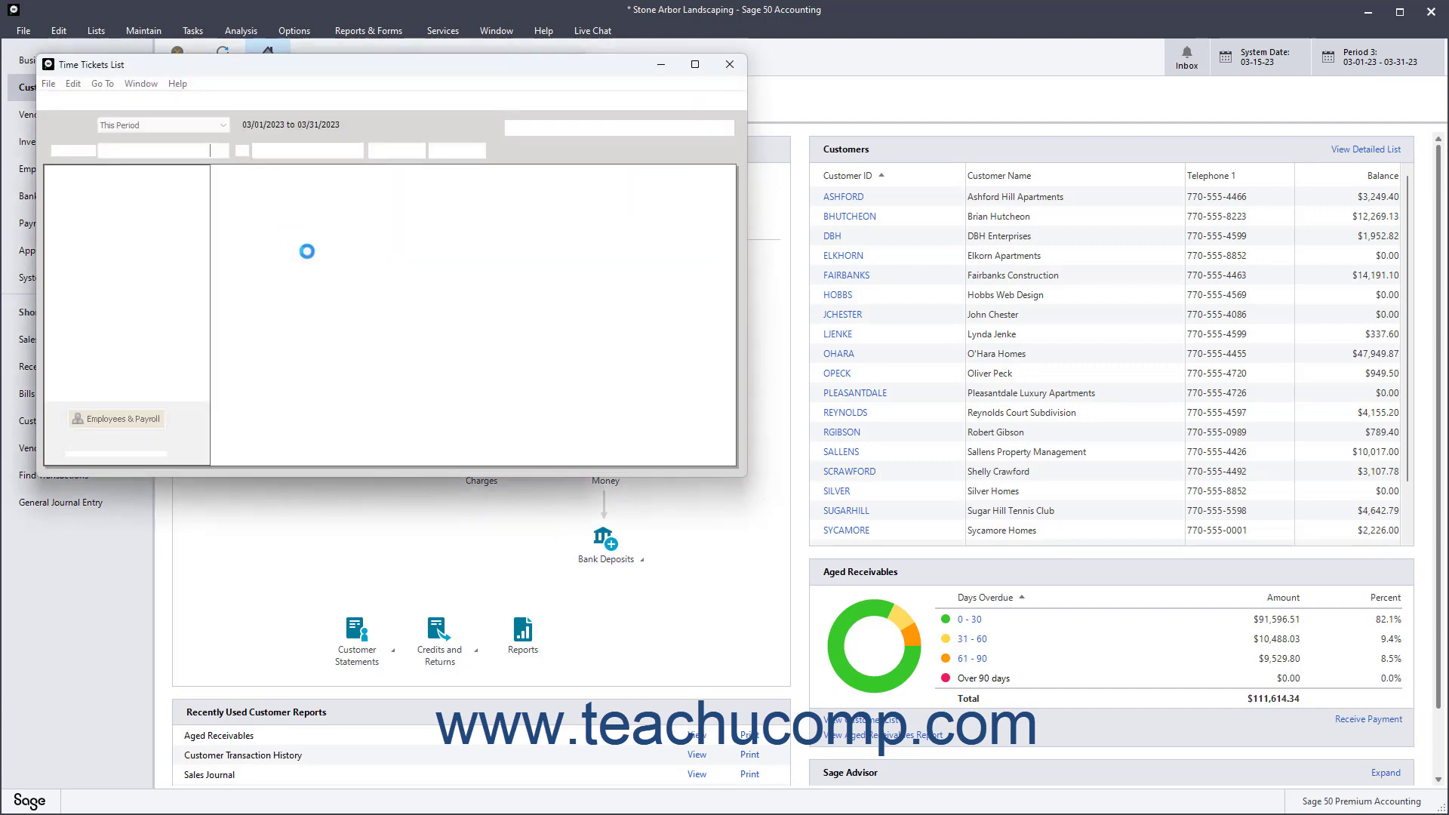
pyautogui.scroll(-12, 359, 310)
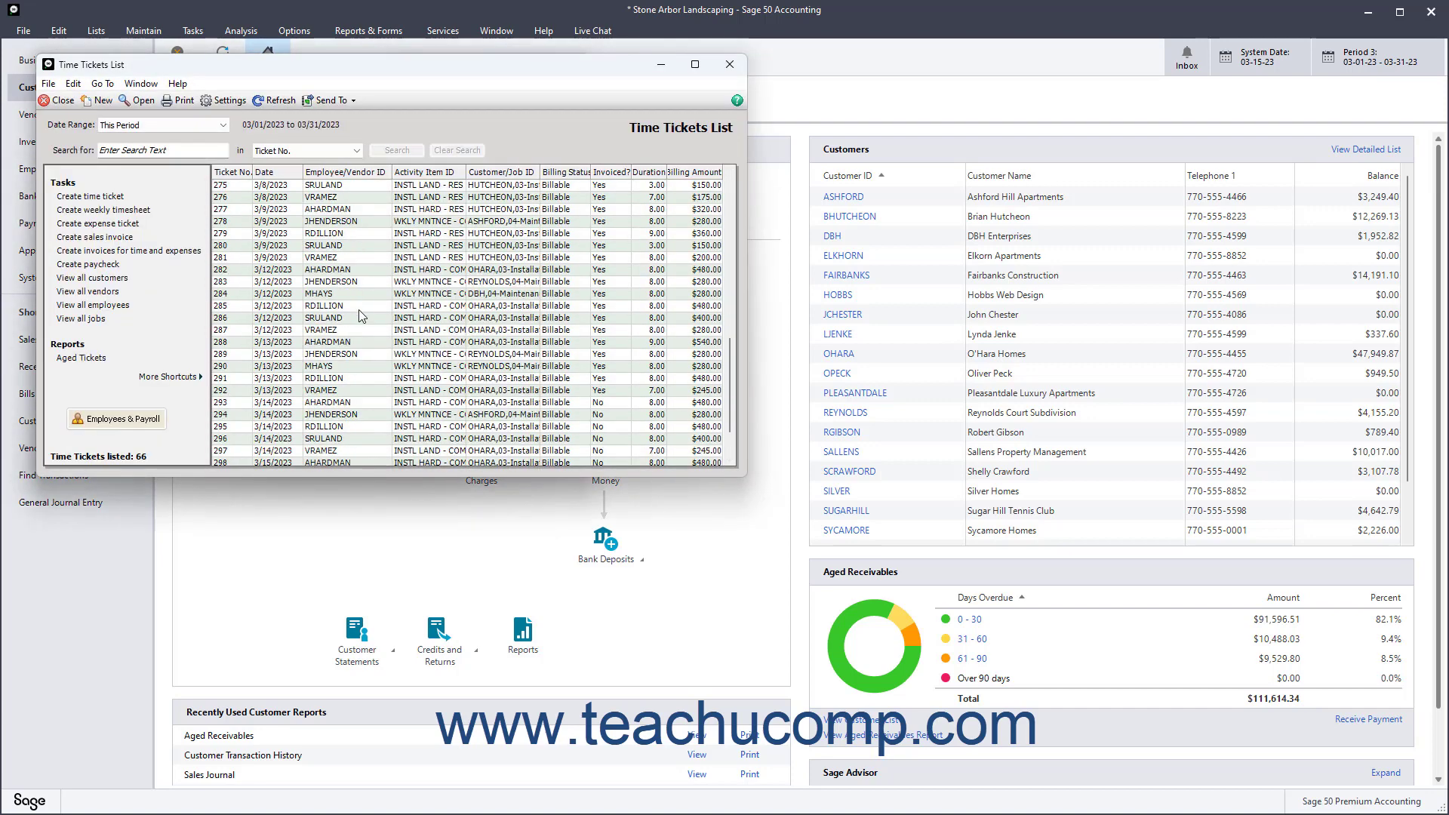
pyautogui.doubleClick(456, 370)
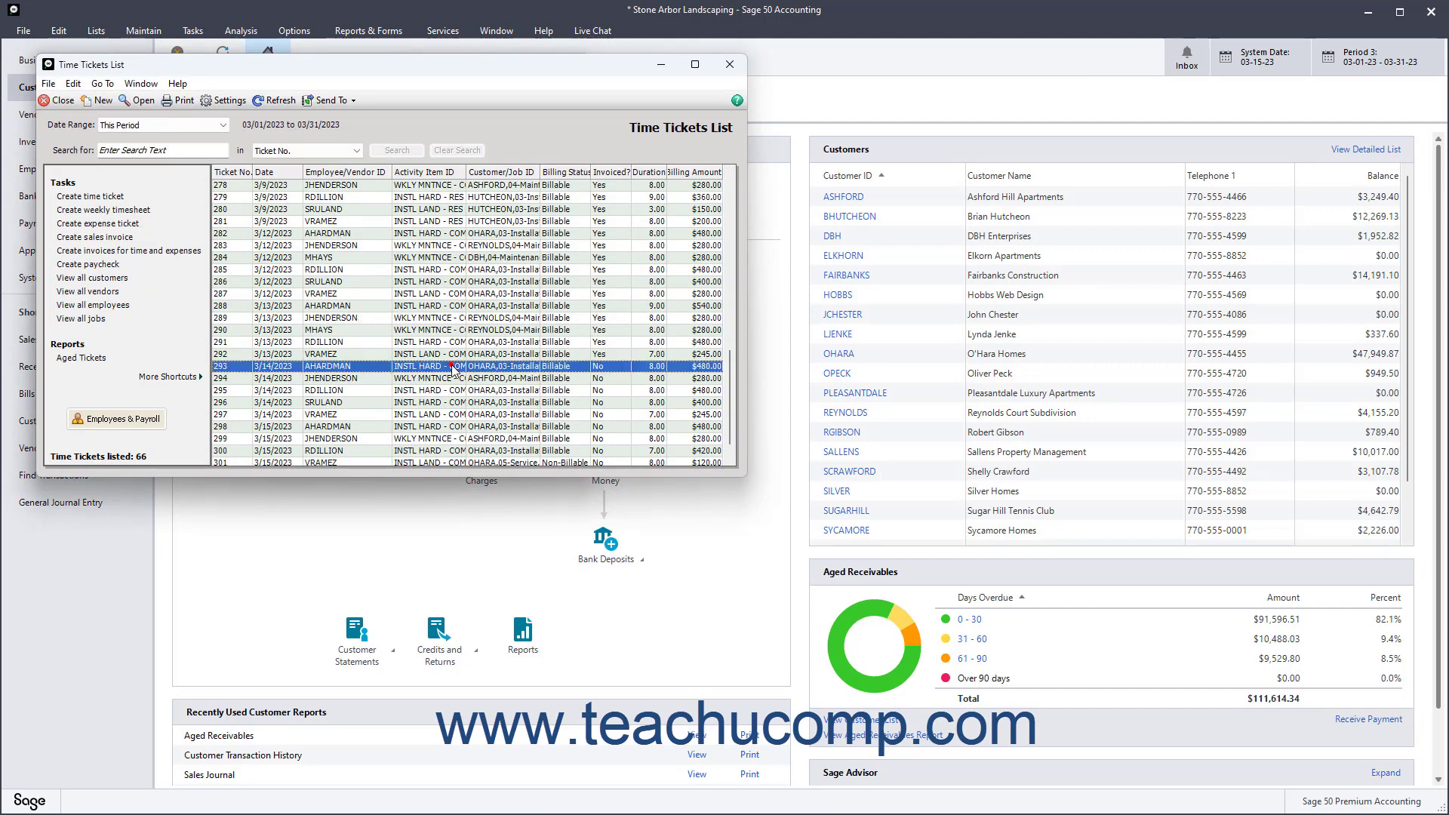
pyautogui.click(721, 68)
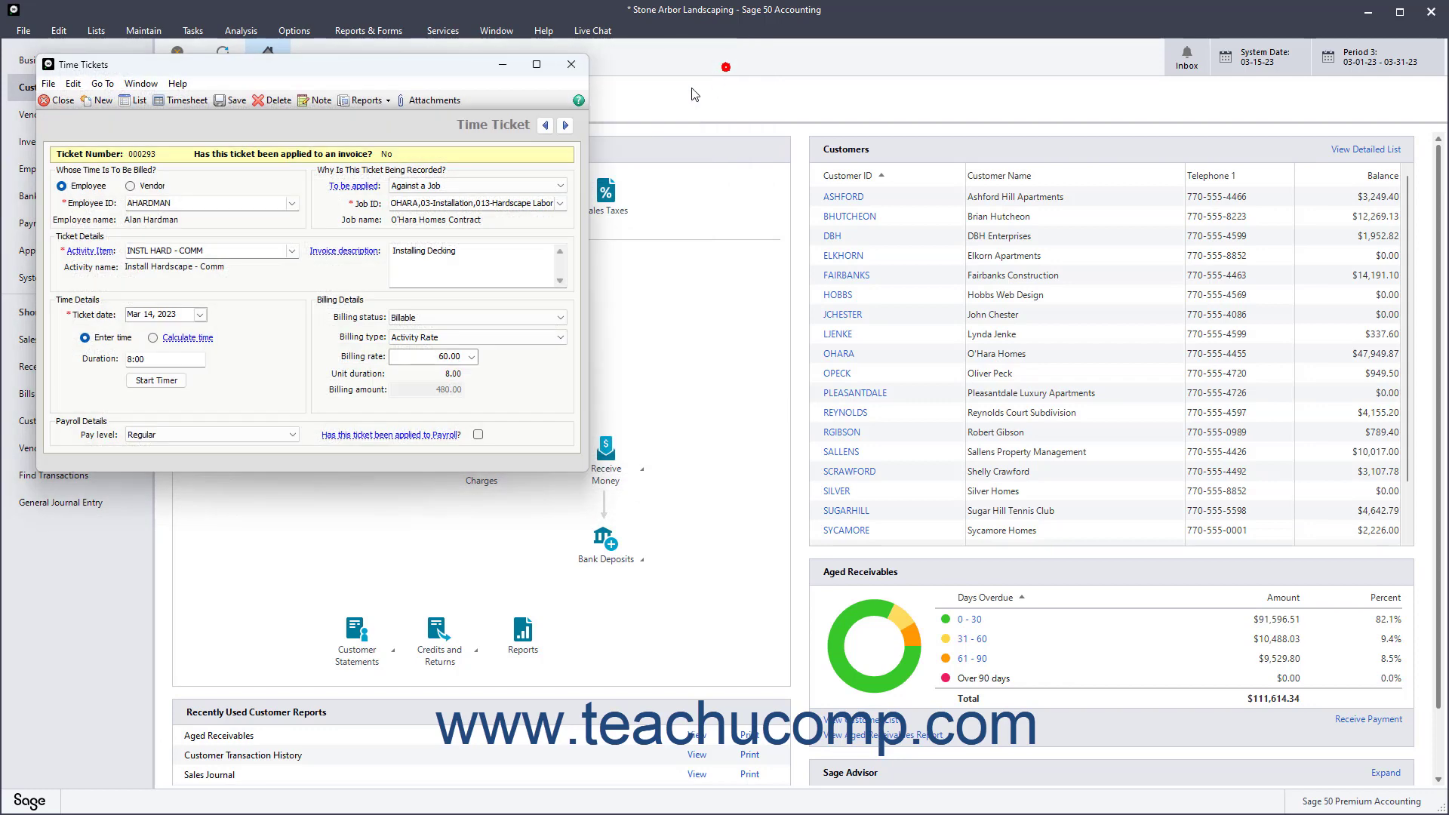
# Step: Open the weekly timesheet from the displayed time ticket and compare who is billed in both forms
pyautogui.click(185, 102)
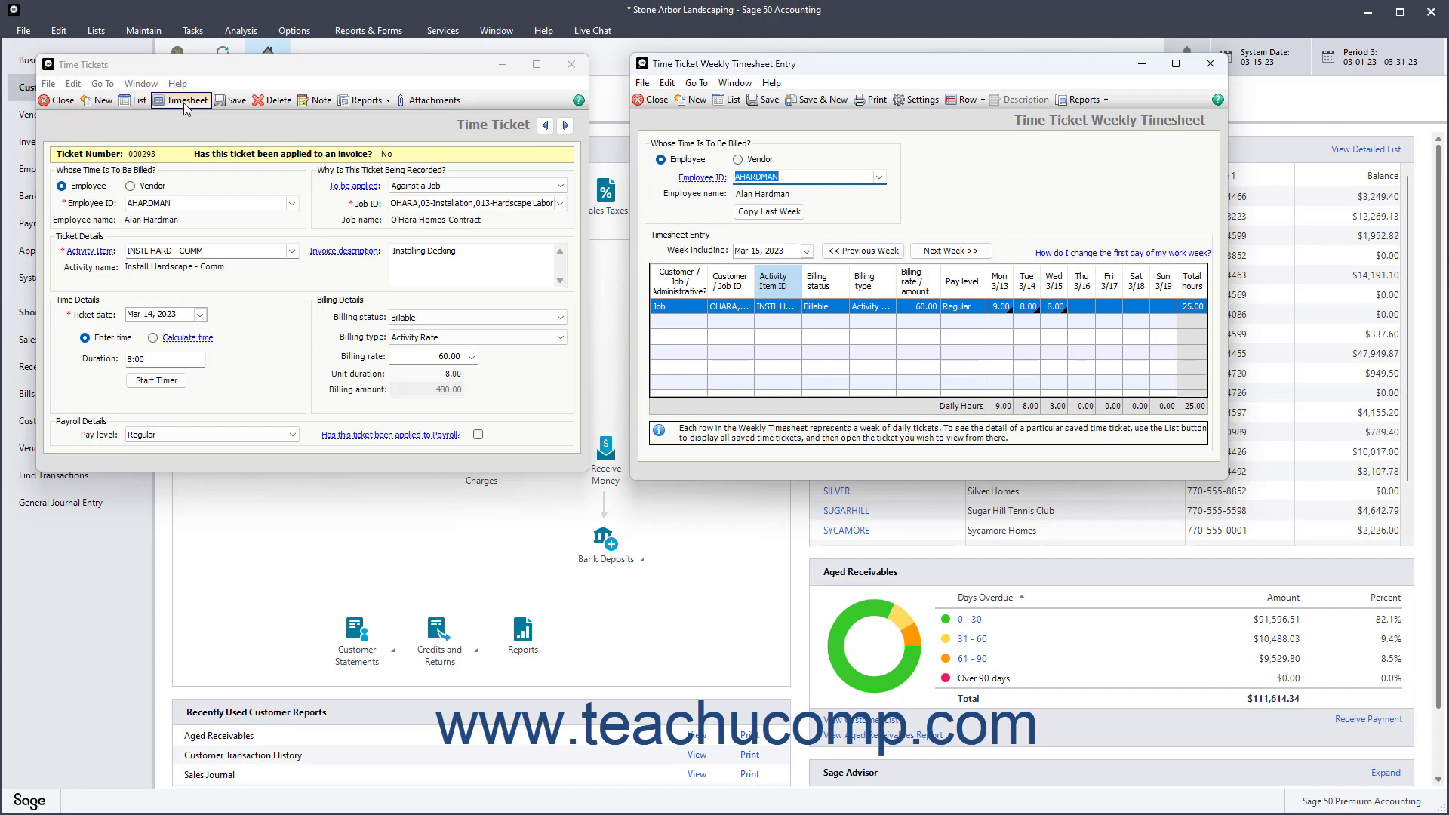
pyautogui.click(107, 191)
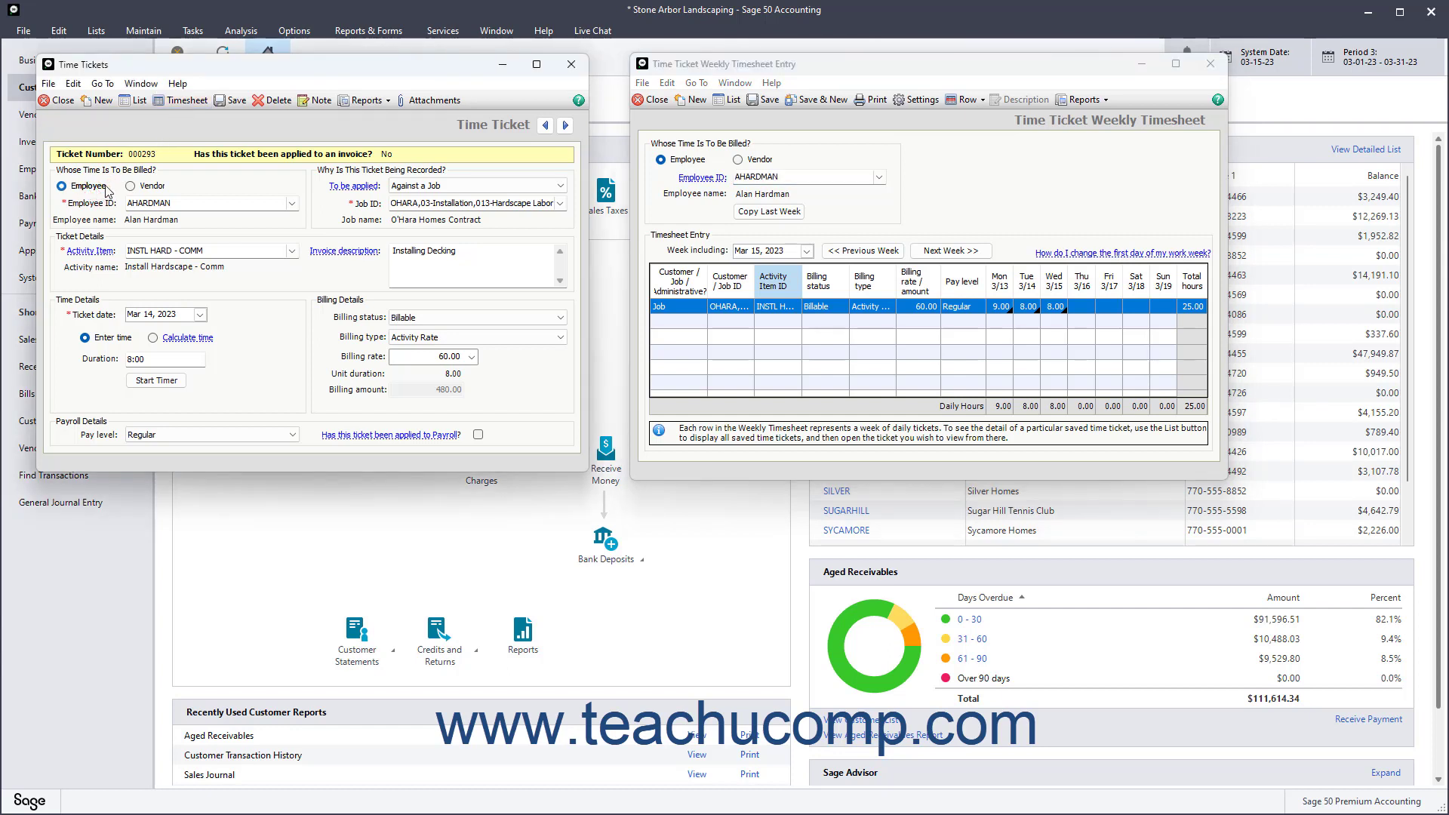
pyautogui.click(679, 164)
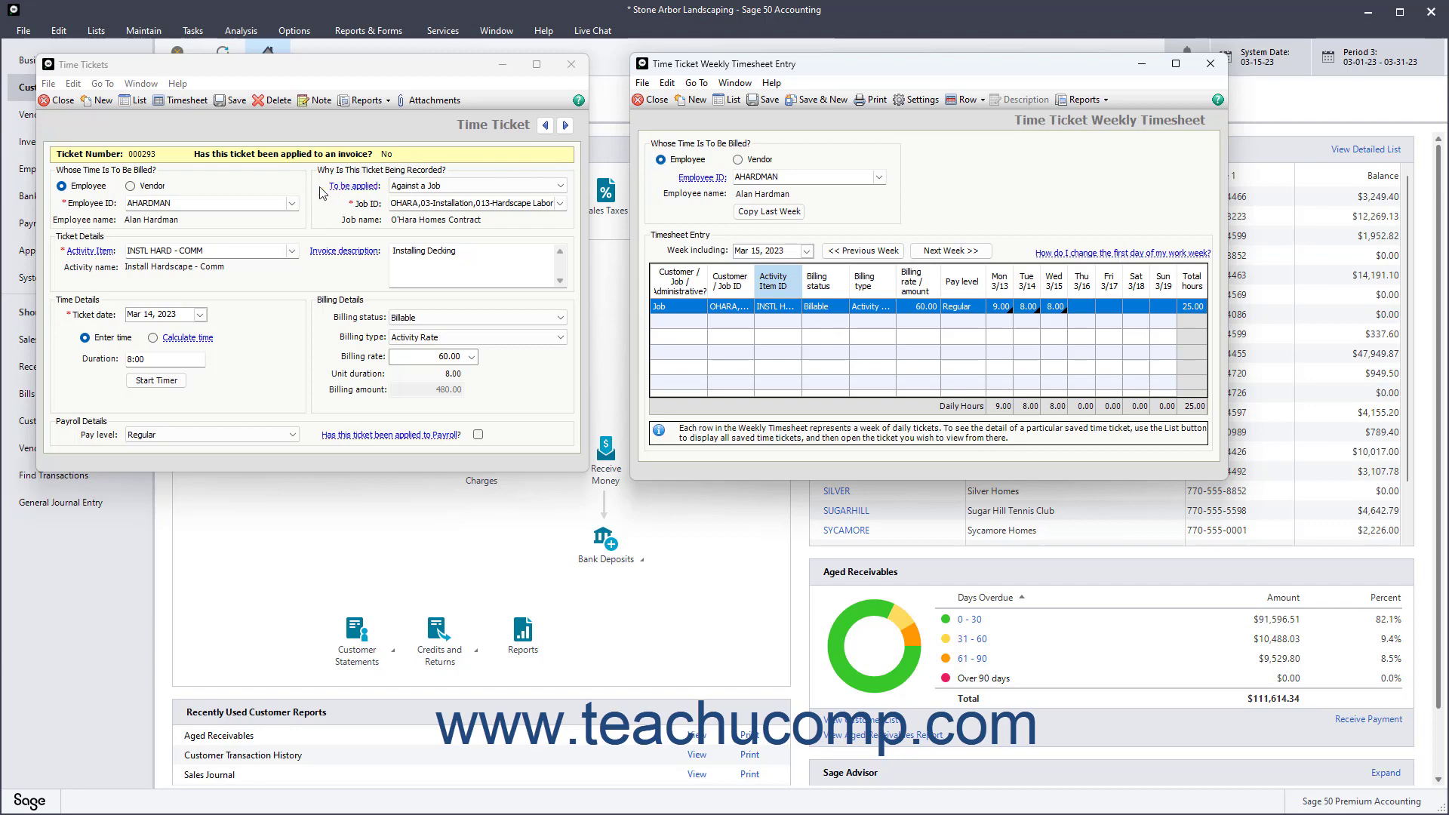
# Step: Examine the employee ID choices in both forms and the timesheet's week calendar without changing the selections
pyautogui.click(292, 204)
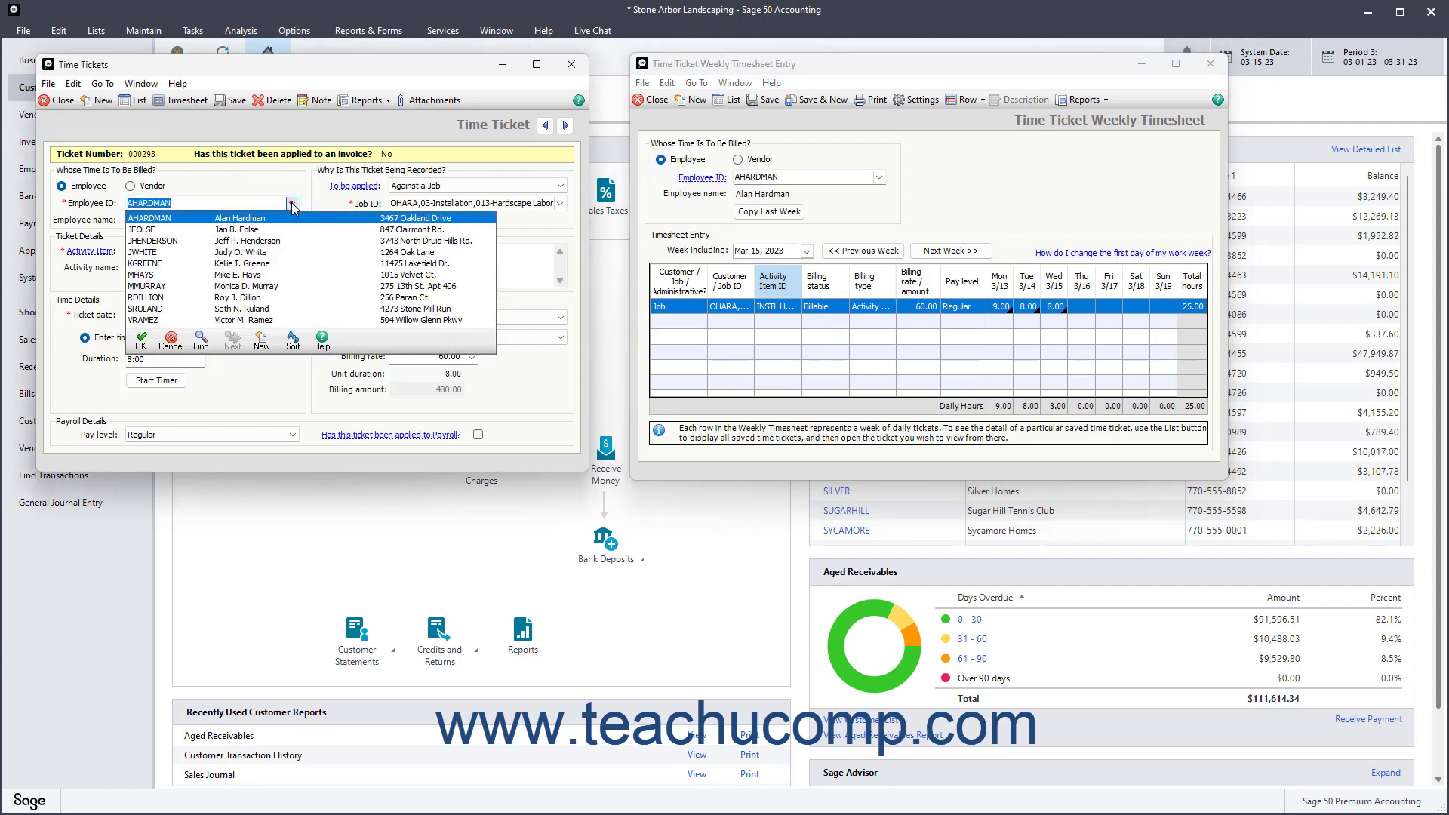
pyautogui.click(292, 204)
pyautogui.click(874, 178)
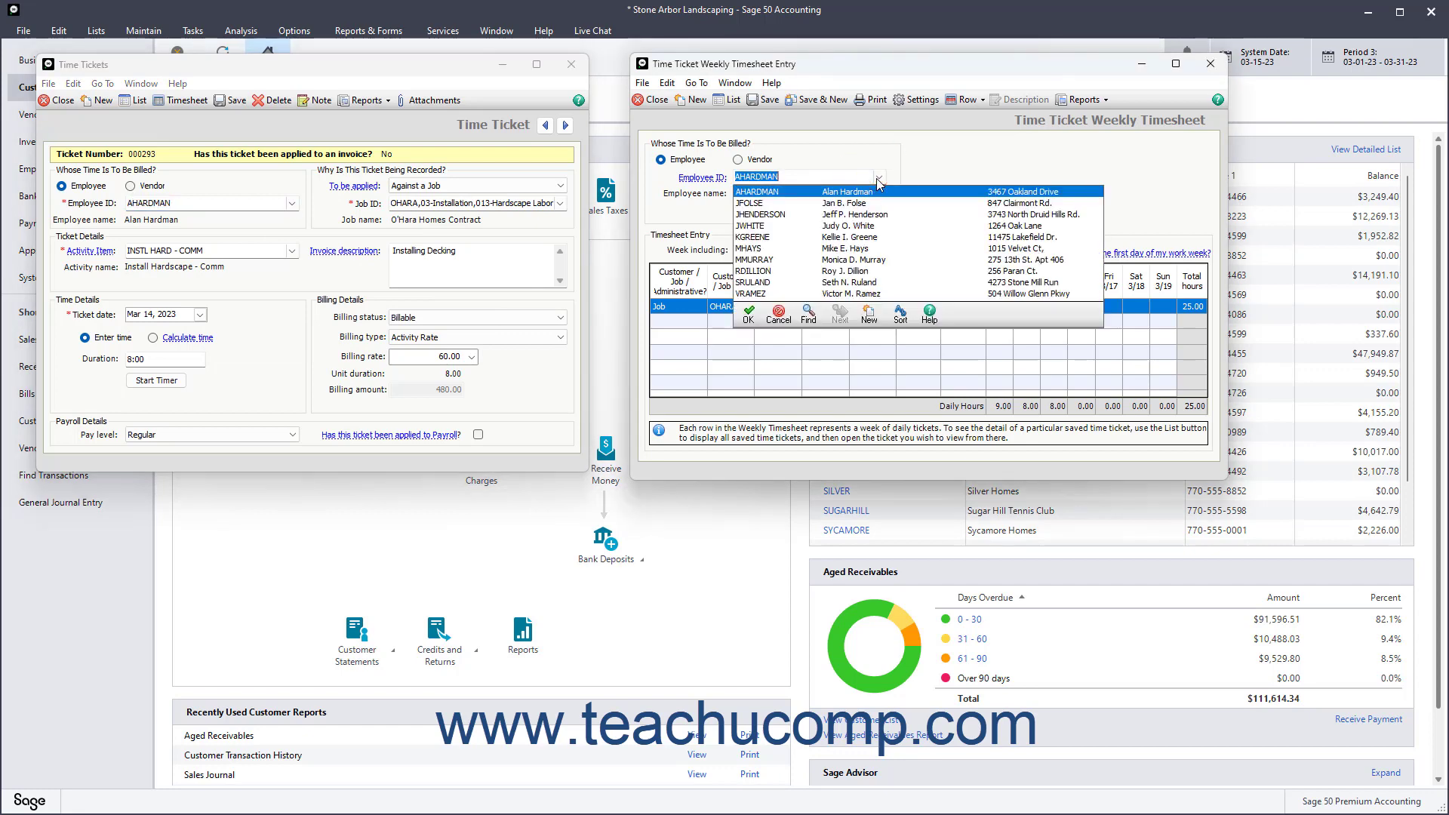
pyautogui.click(874, 178)
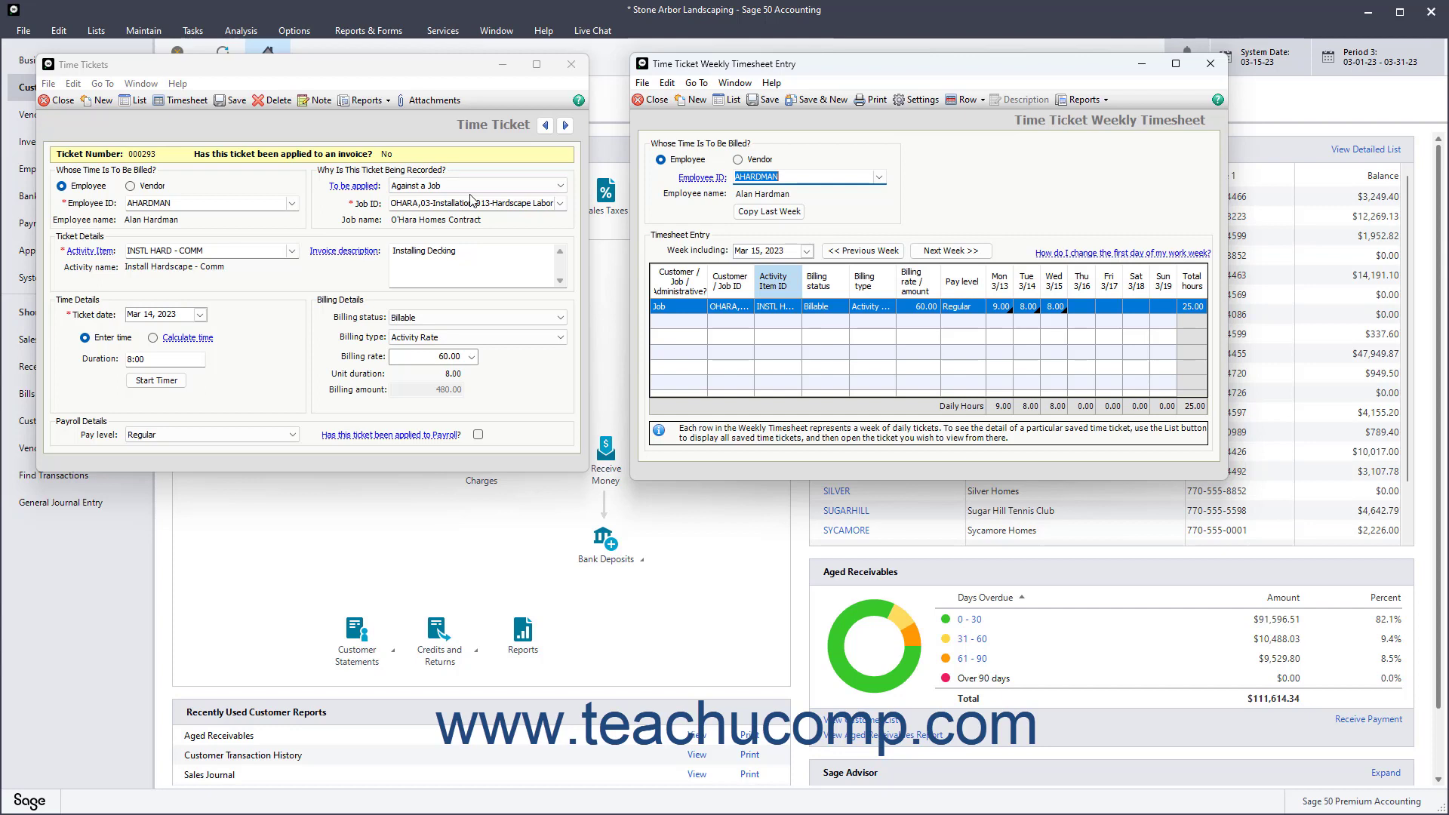
pyautogui.click(811, 255)
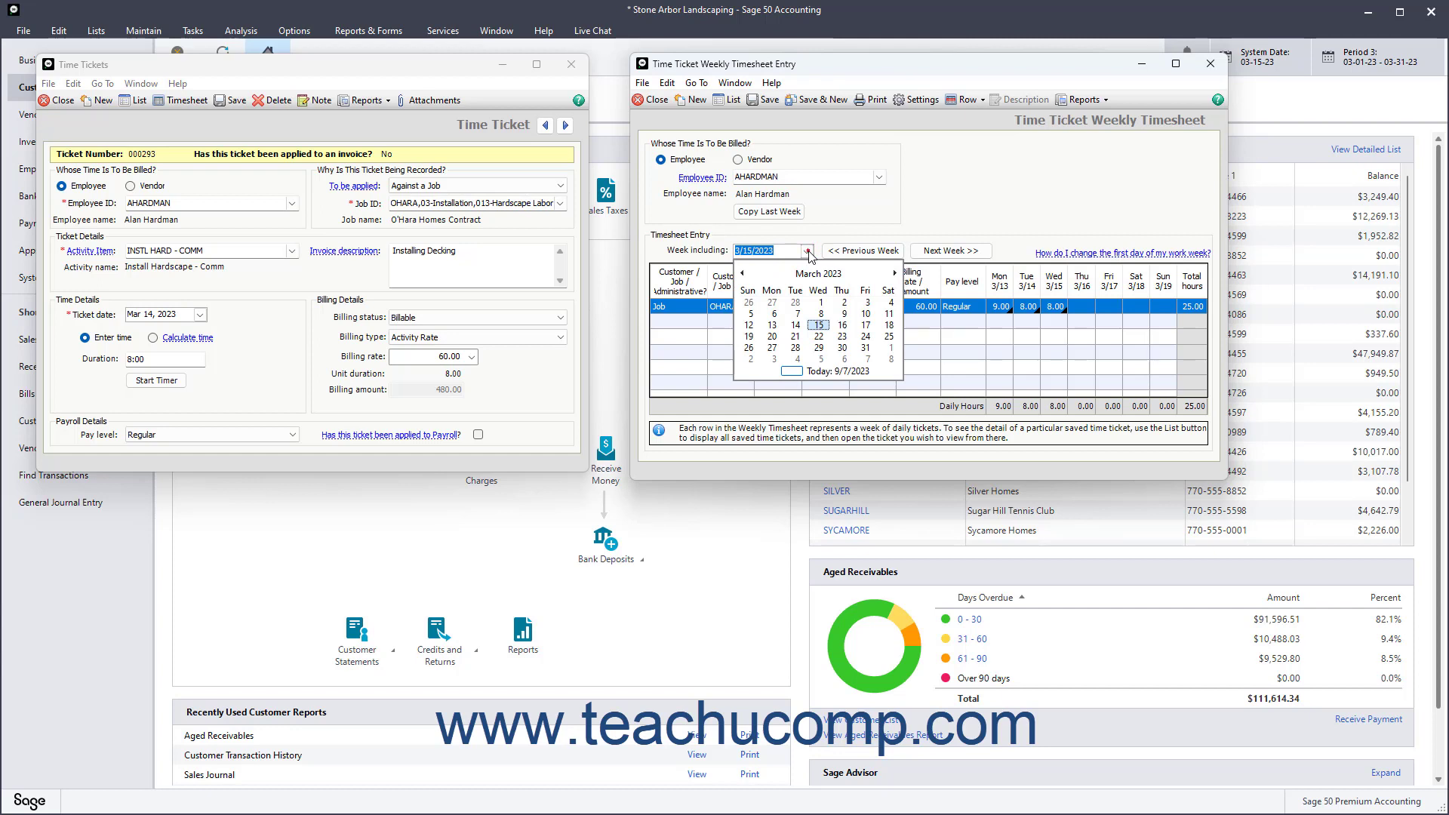
pyautogui.click(809, 253)
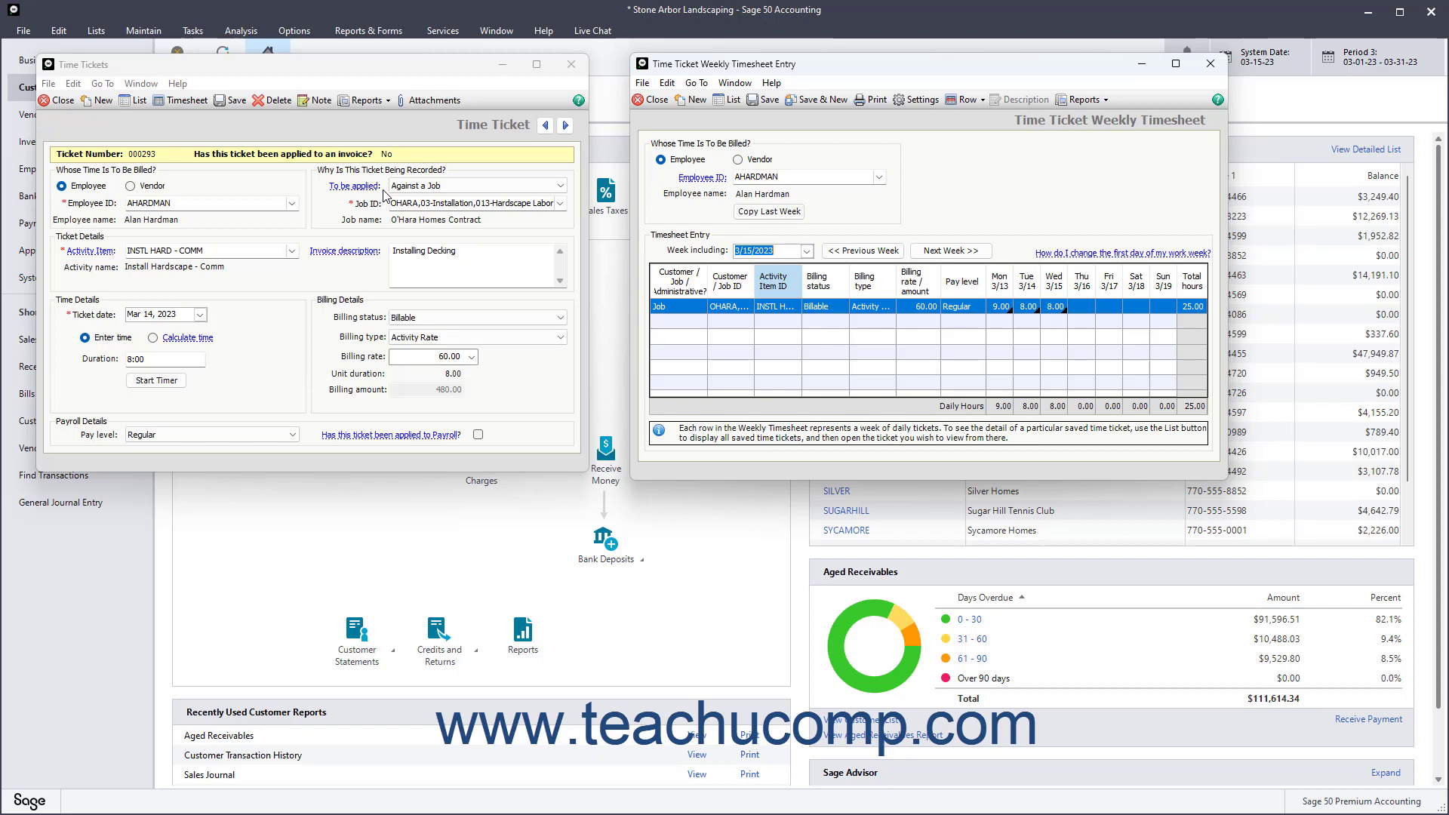
# Step: Examine the ticket's To be applied and Job ID choices alongside the timesheet's Job row, keeping the current selections
pyautogui.click(559, 186)
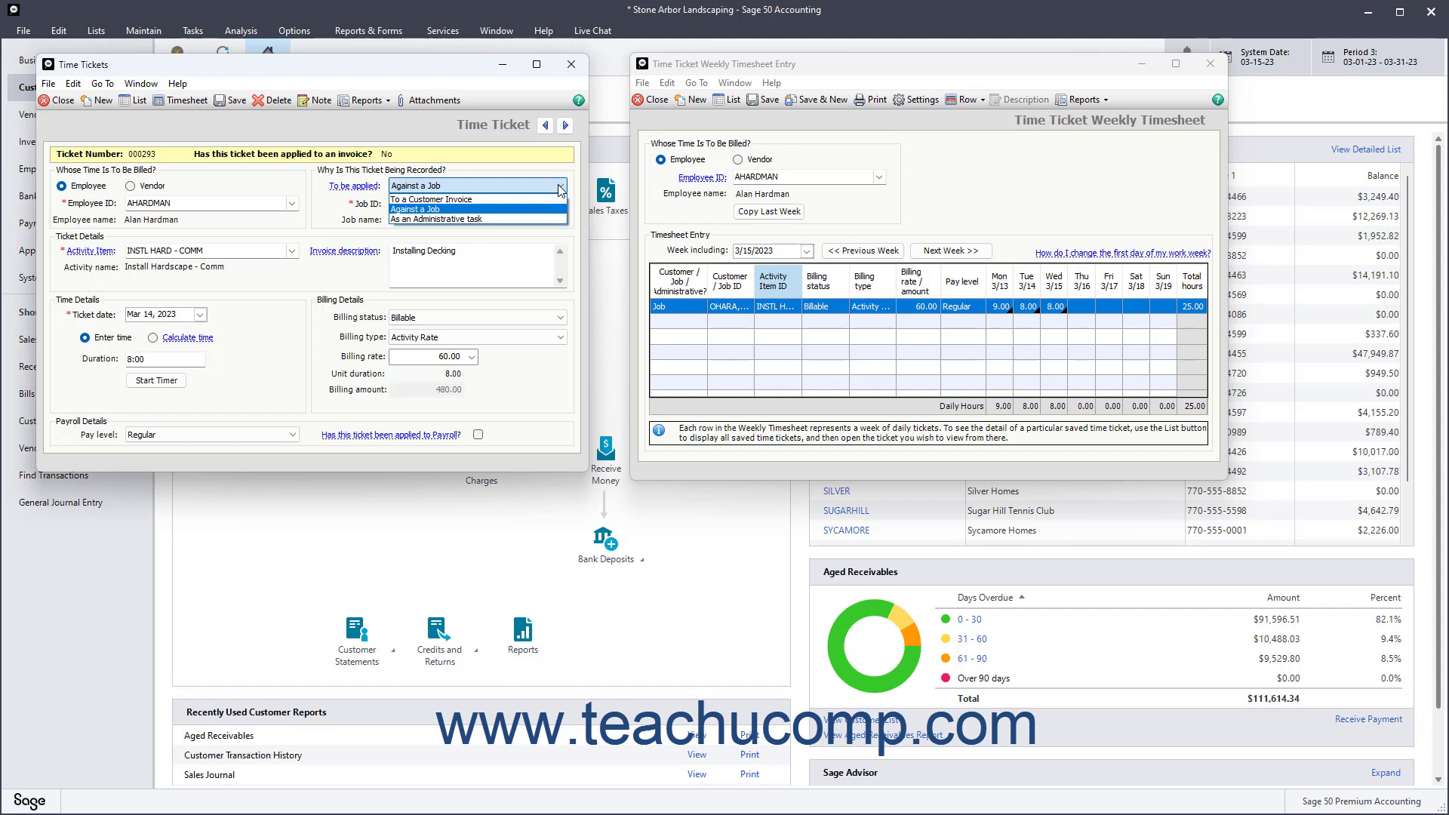
pyautogui.click(561, 189)
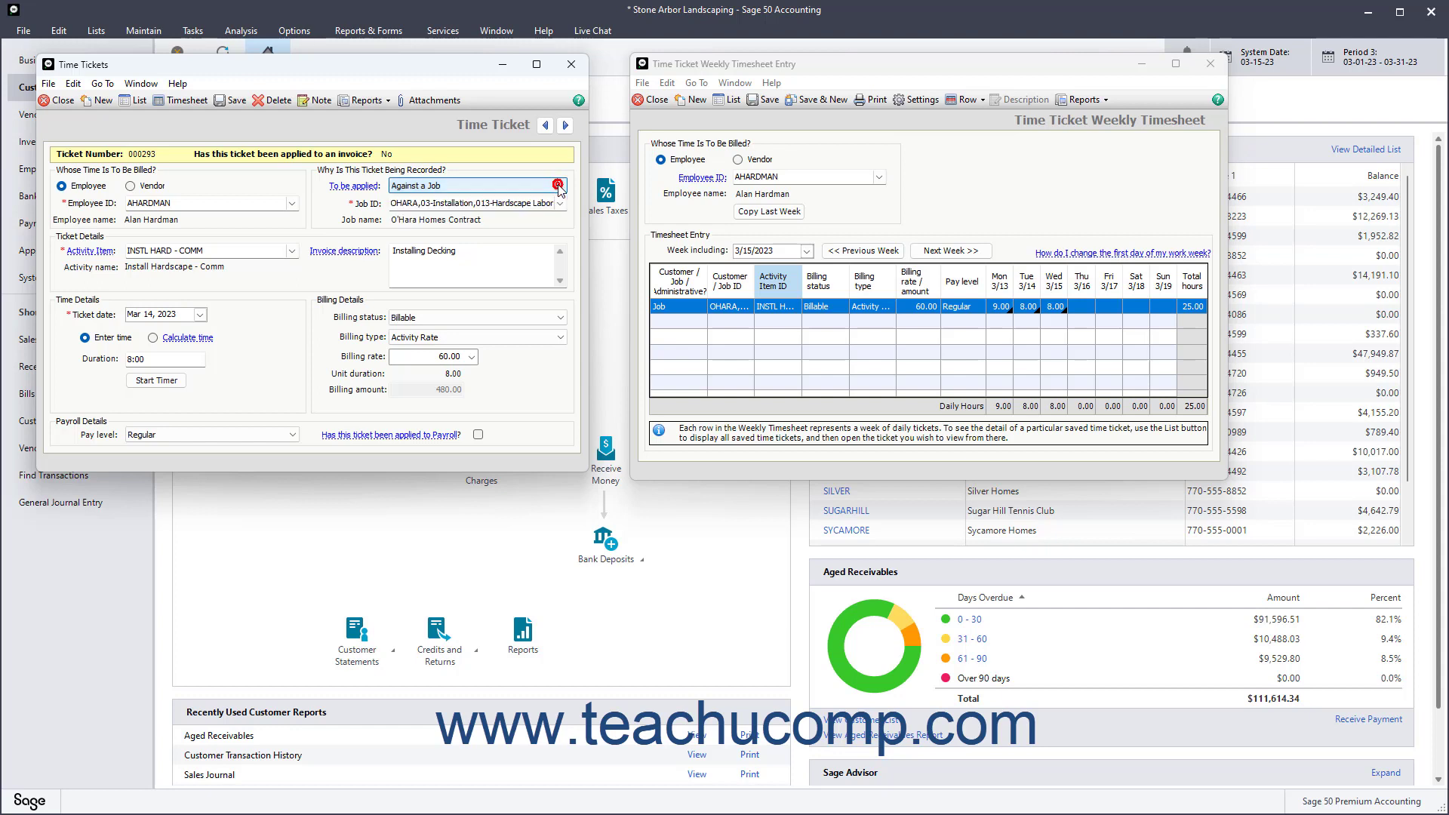
pyautogui.click(684, 310)
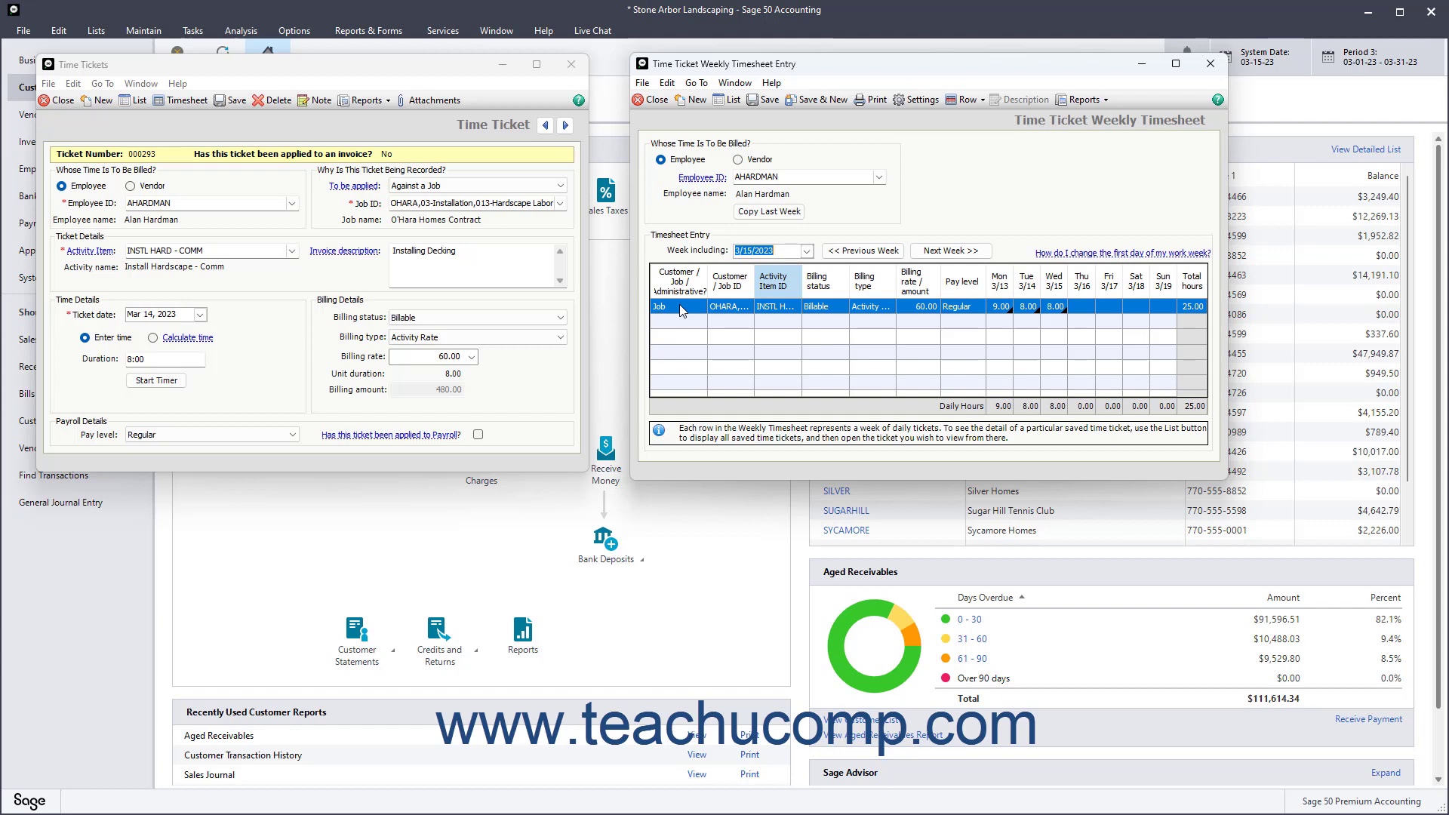
pyautogui.click(560, 204)
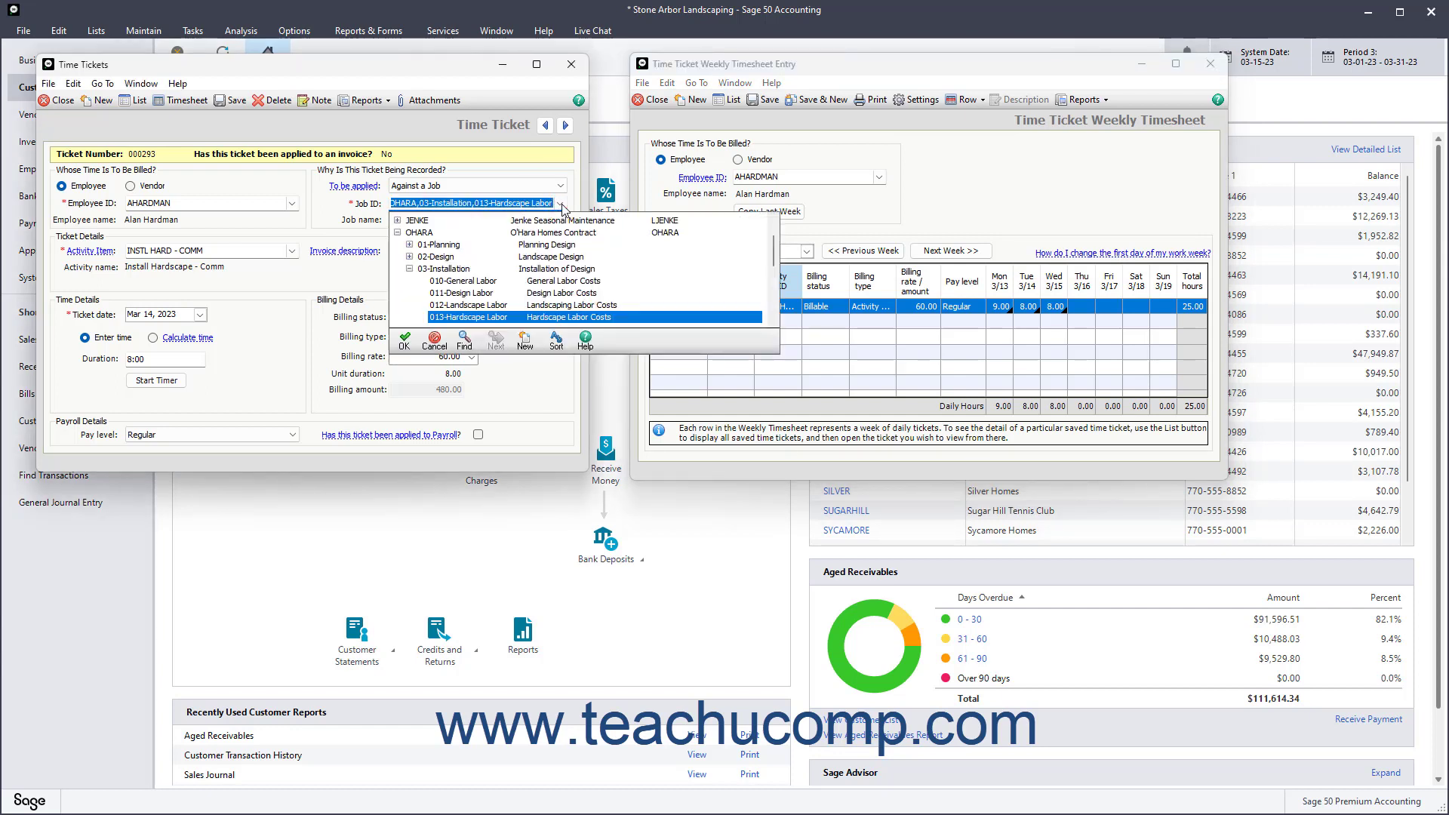
pyautogui.click(561, 206)
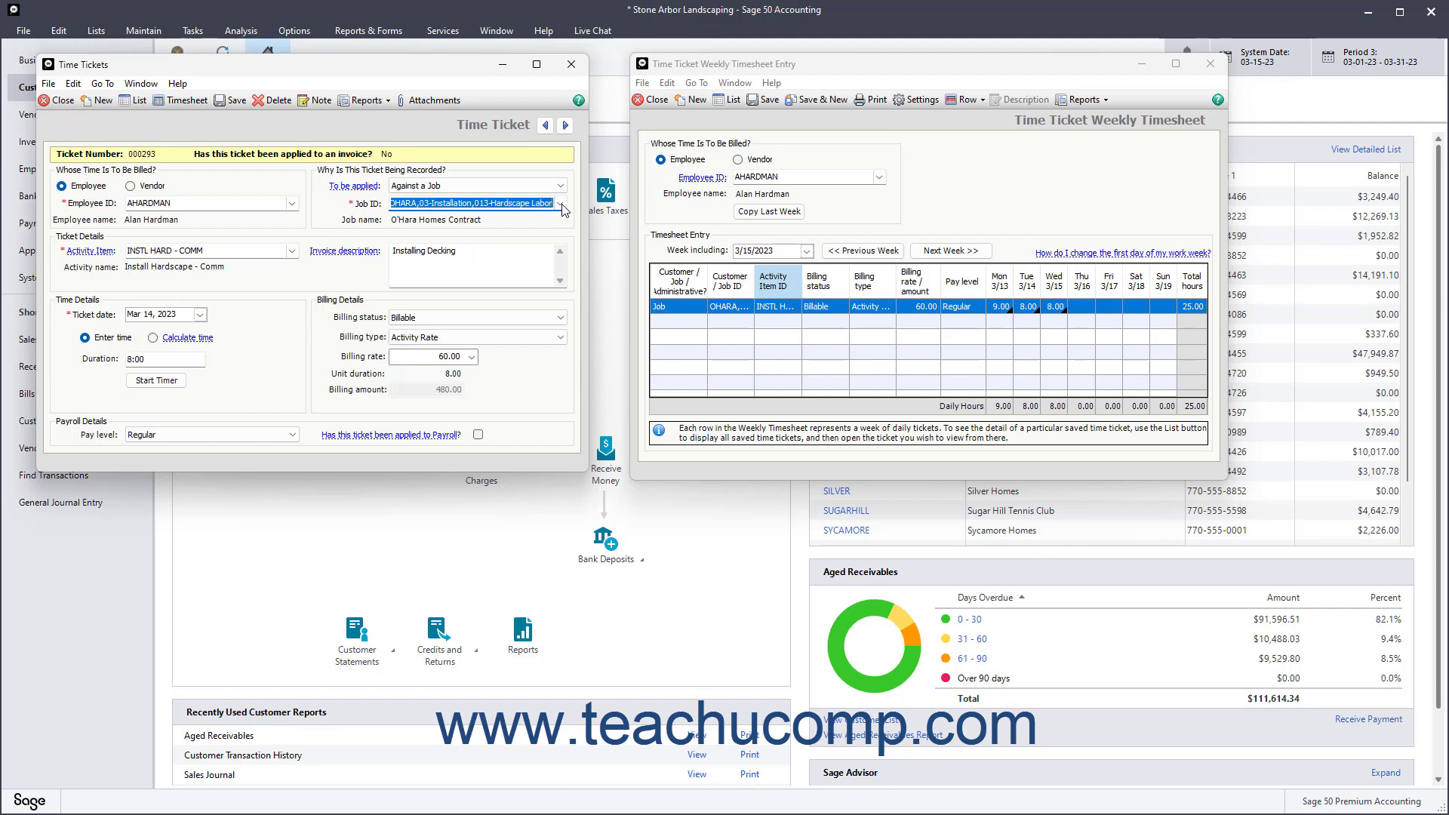
# Step: View the ticket date calendar and keep INSTL HARD - COMM selected as the ticket's activity item
pyautogui.click(201, 315)
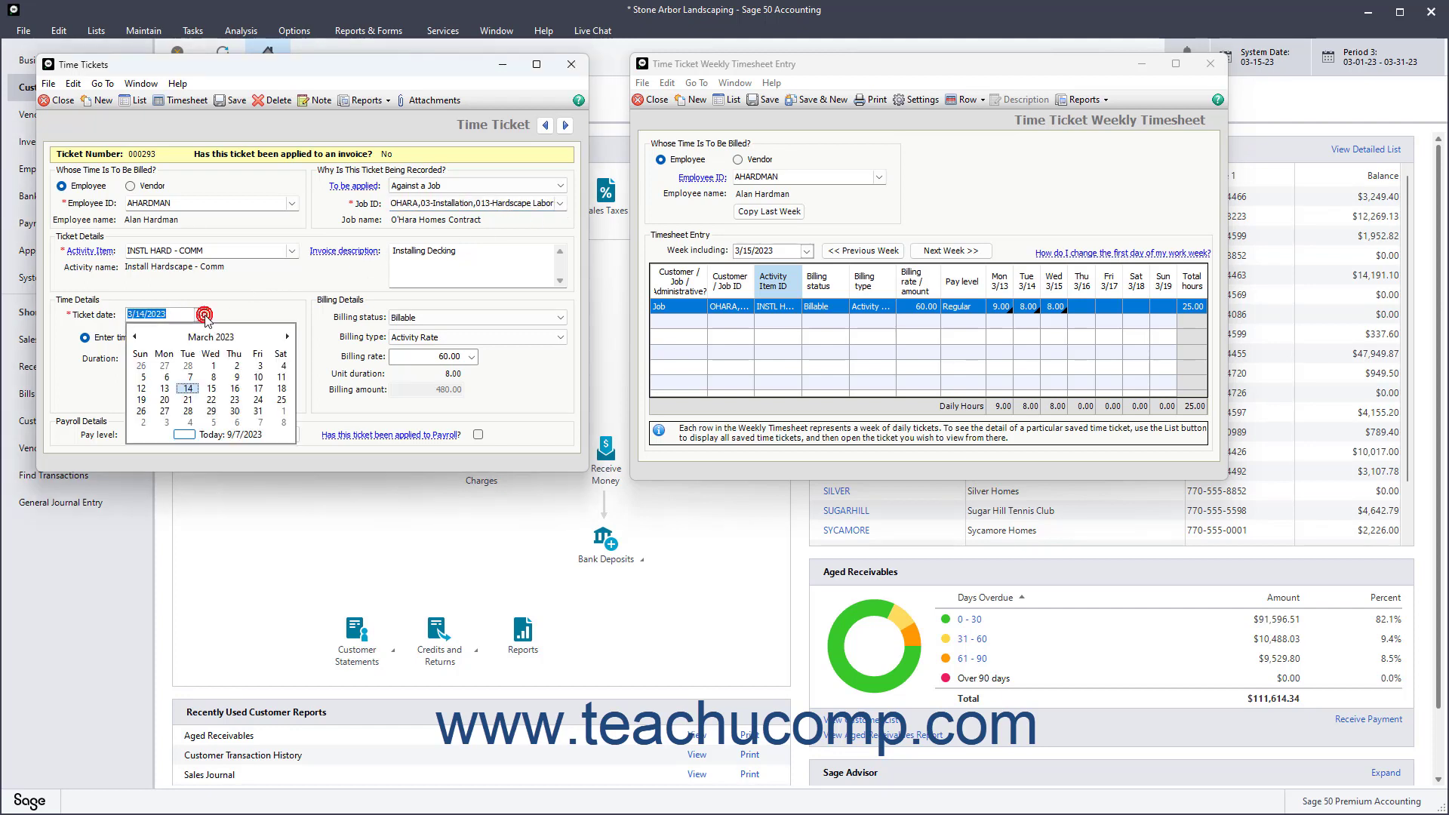
pyautogui.click(201, 314)
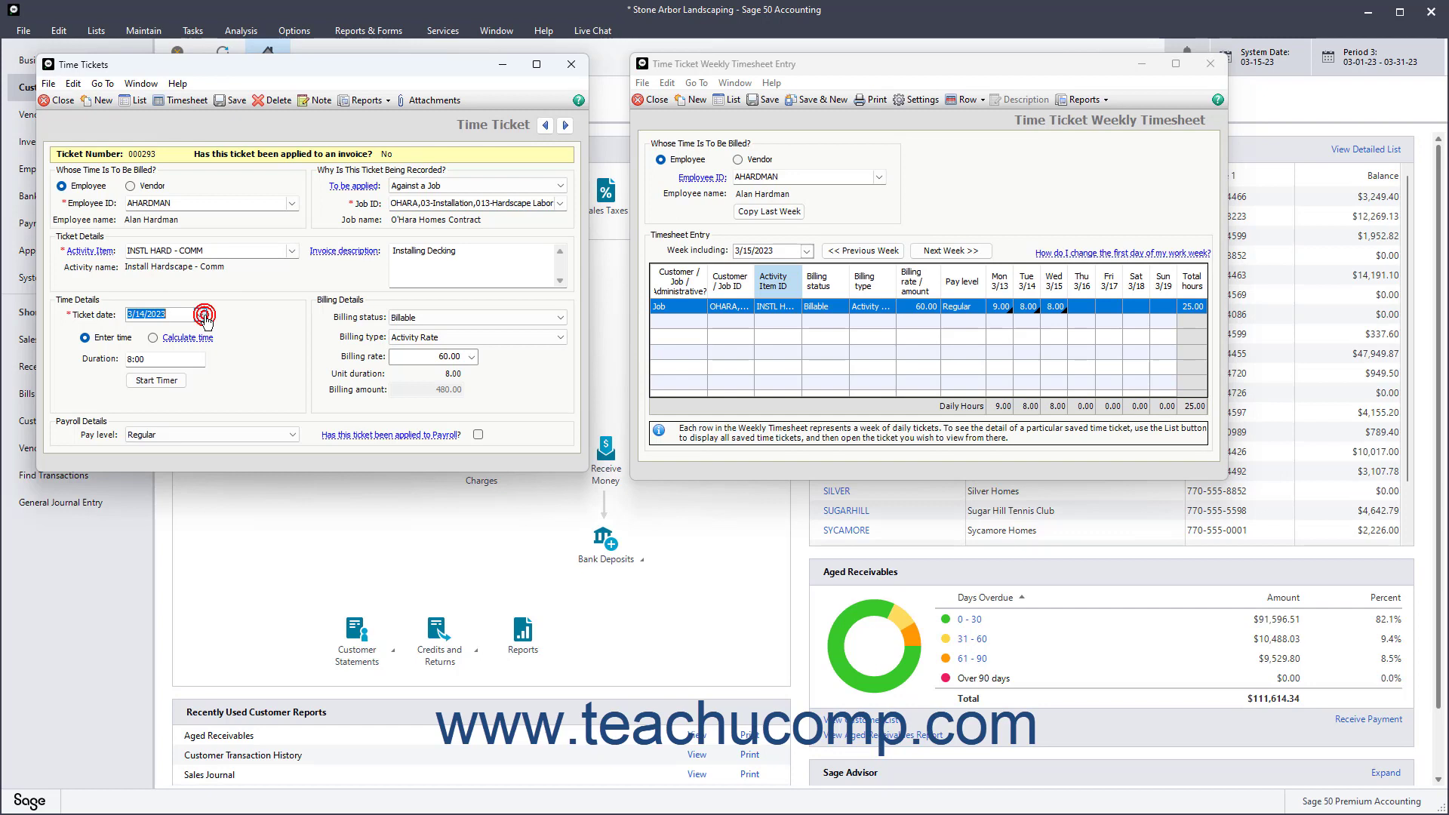
pyautogui.click(137, 341)
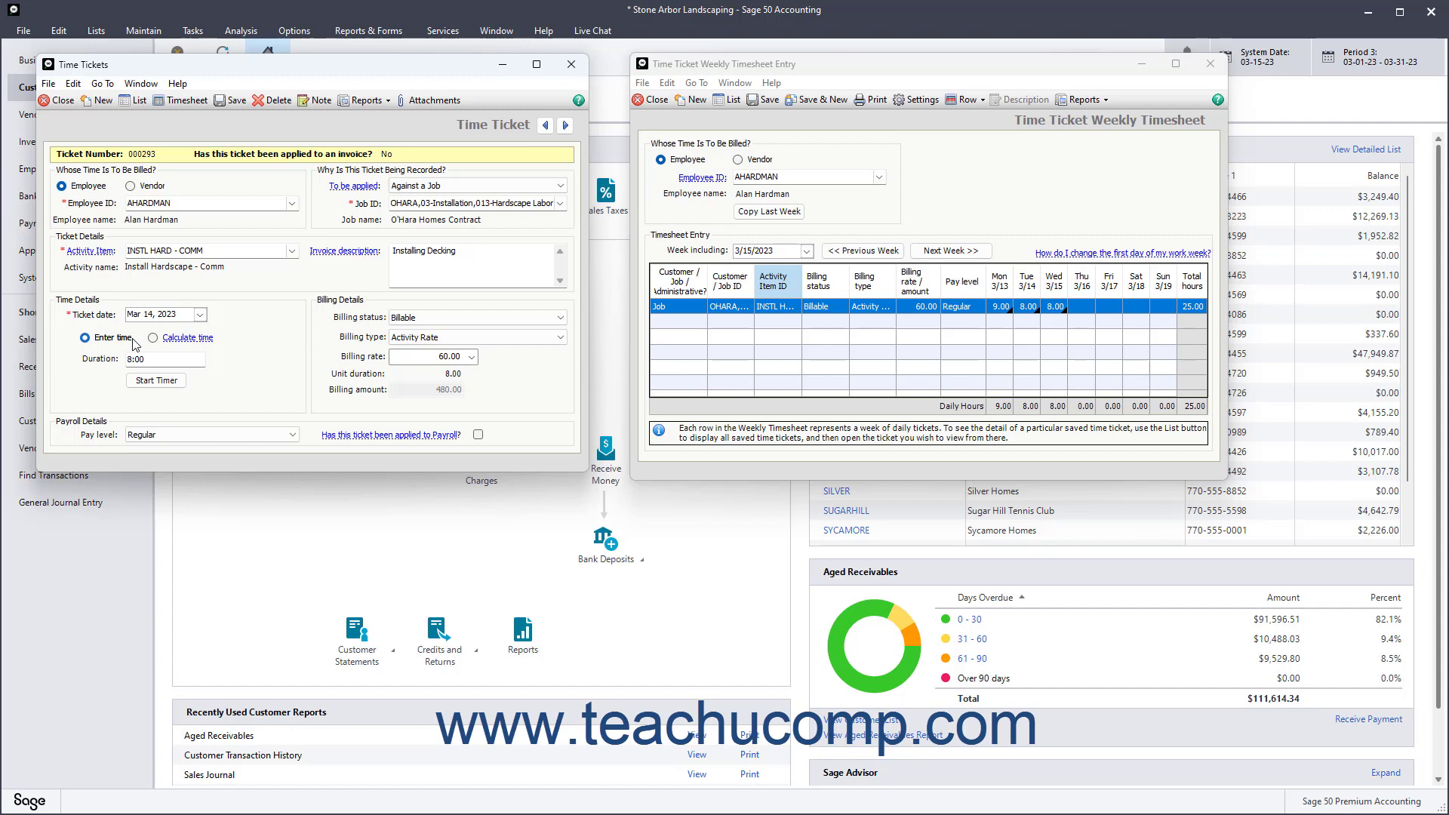
pyautogui.click(291, 252)
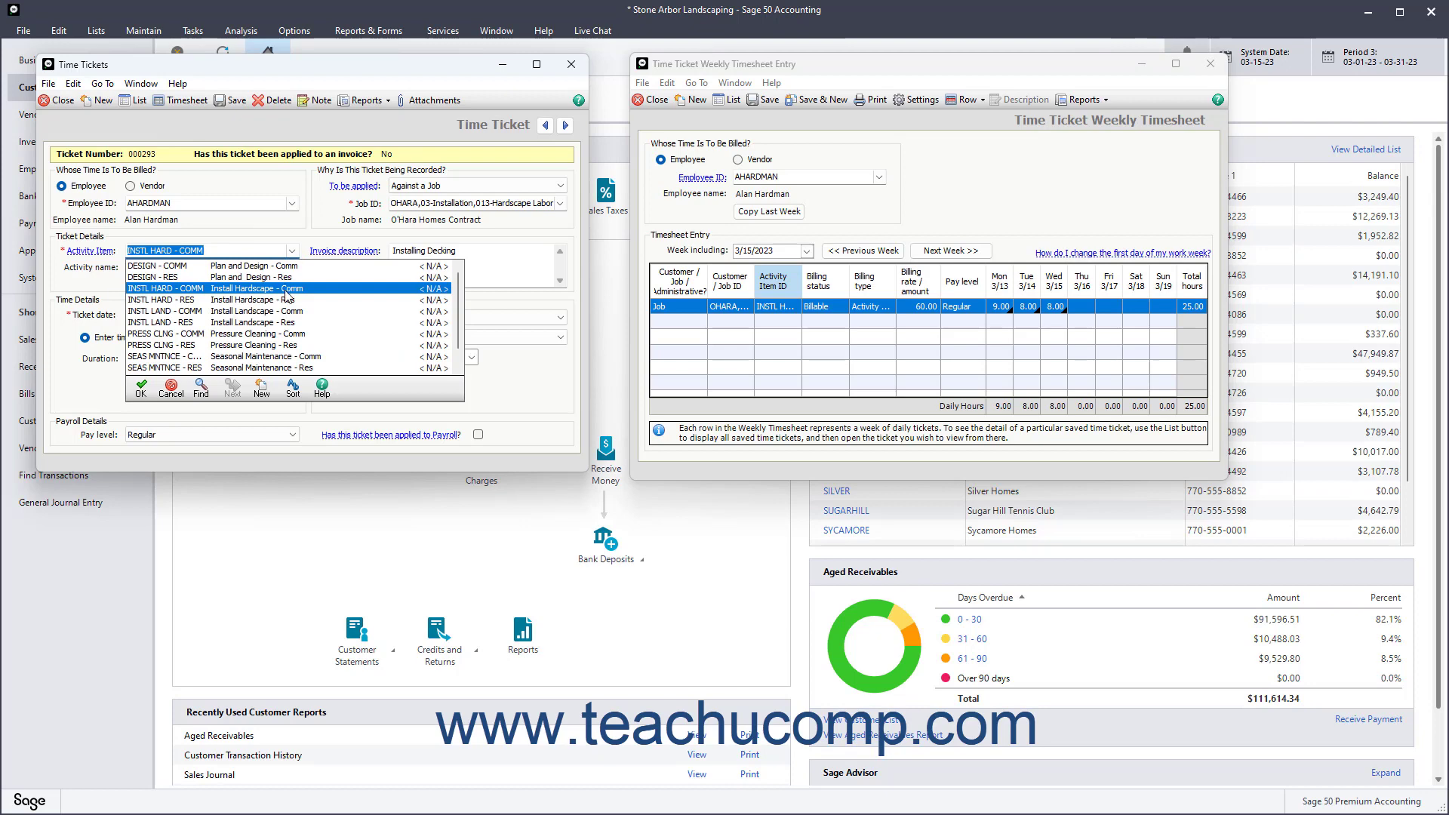
pyautogui.click(286, 291)
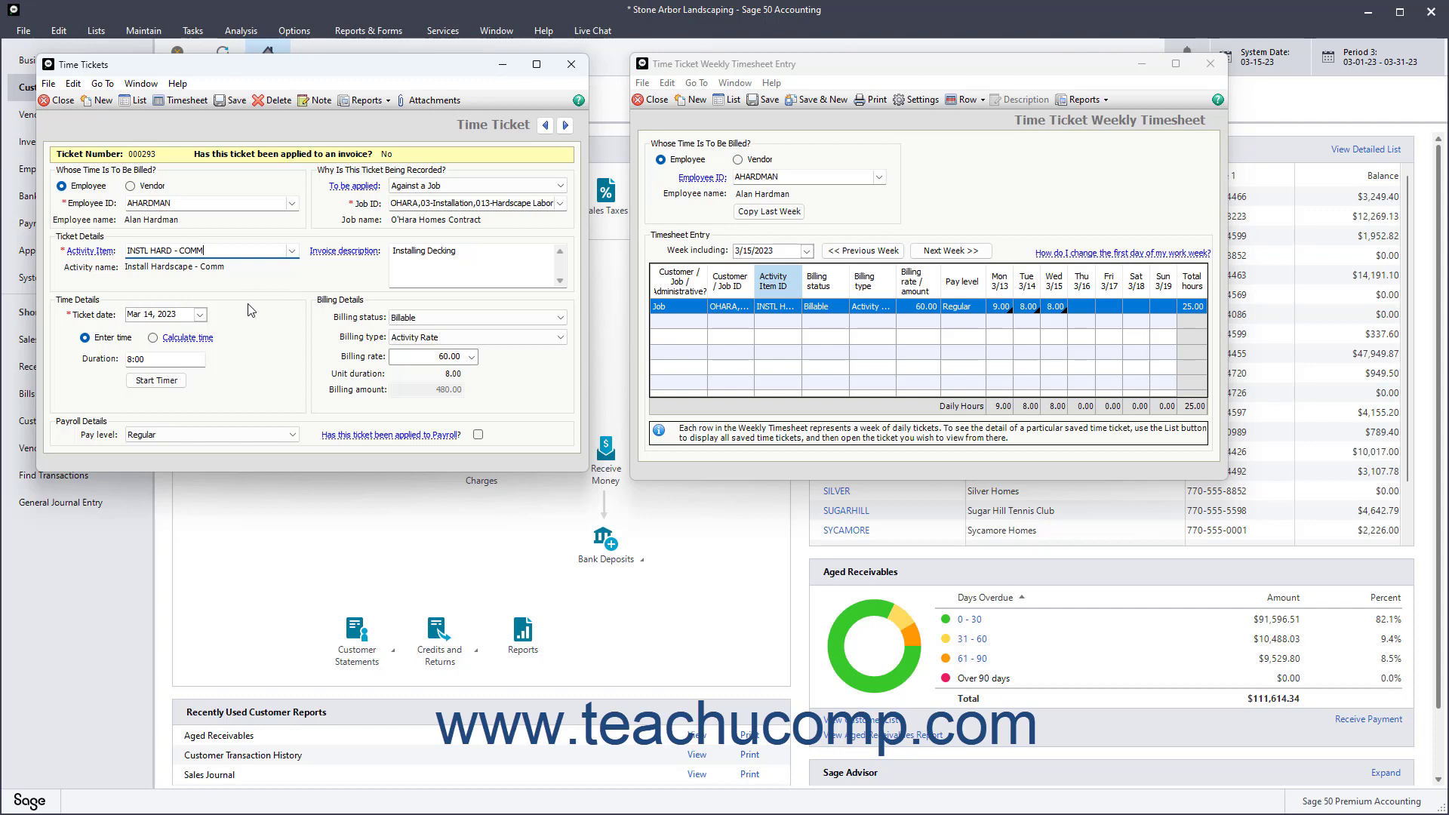
# Step: Inspect the ticket's duration field and the timesheet's daily hours for Monday 3/13 through Wednesday 3/15
pyautogui.click(181, 357)
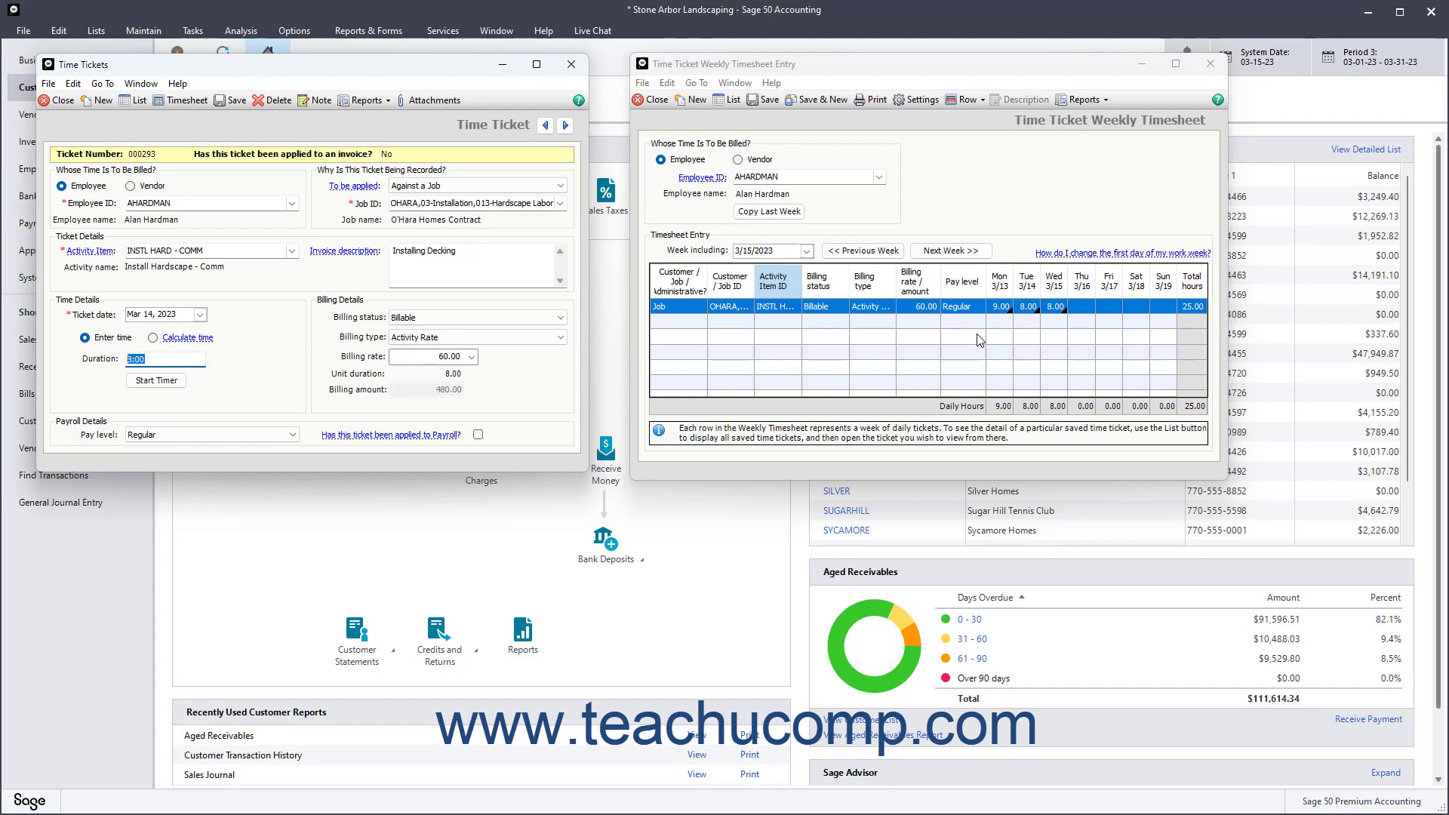
pyautogui.click(1003, 309)
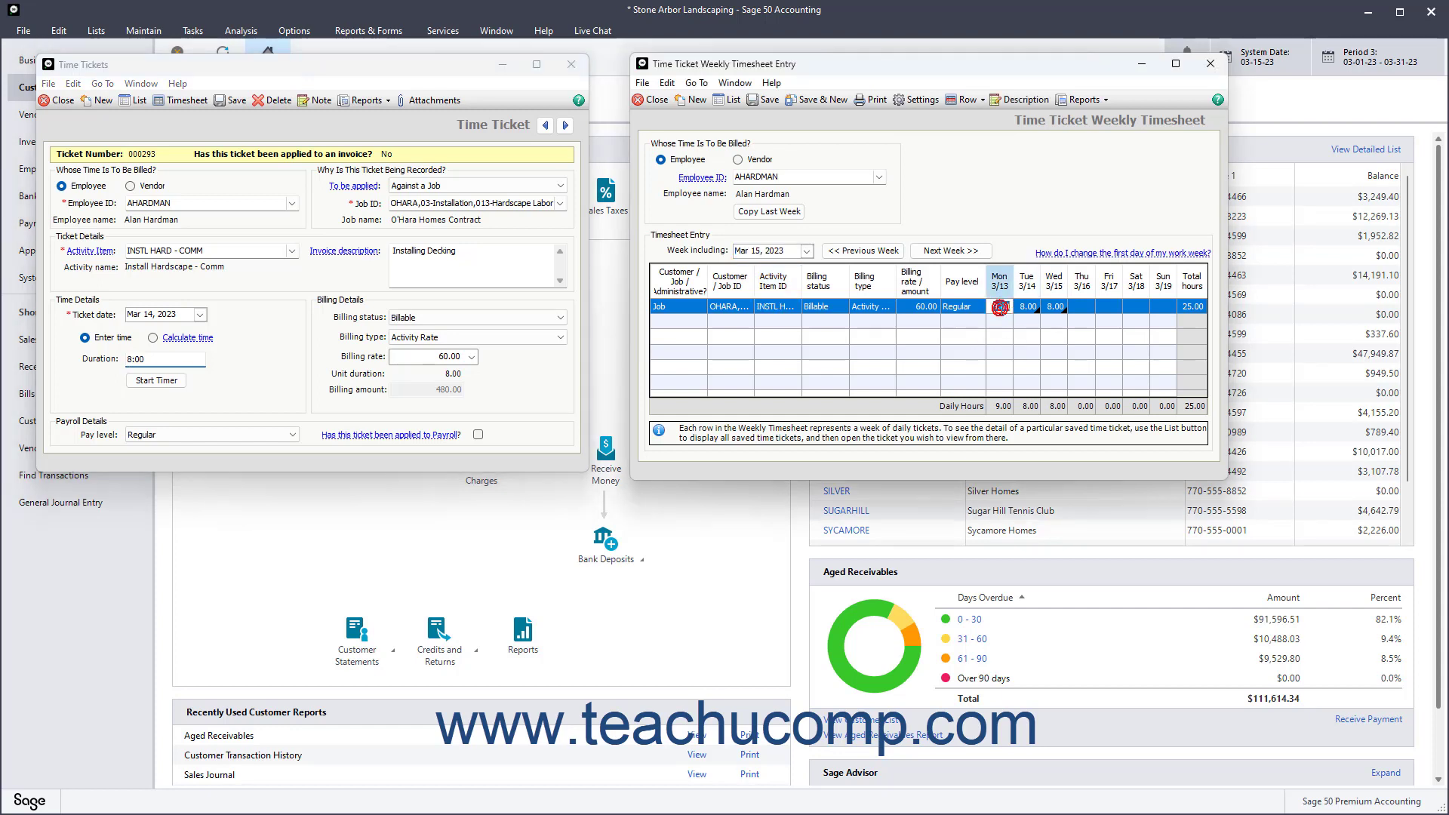
pyautogui.click(1028, 308)
pyautogui.press('Tab')
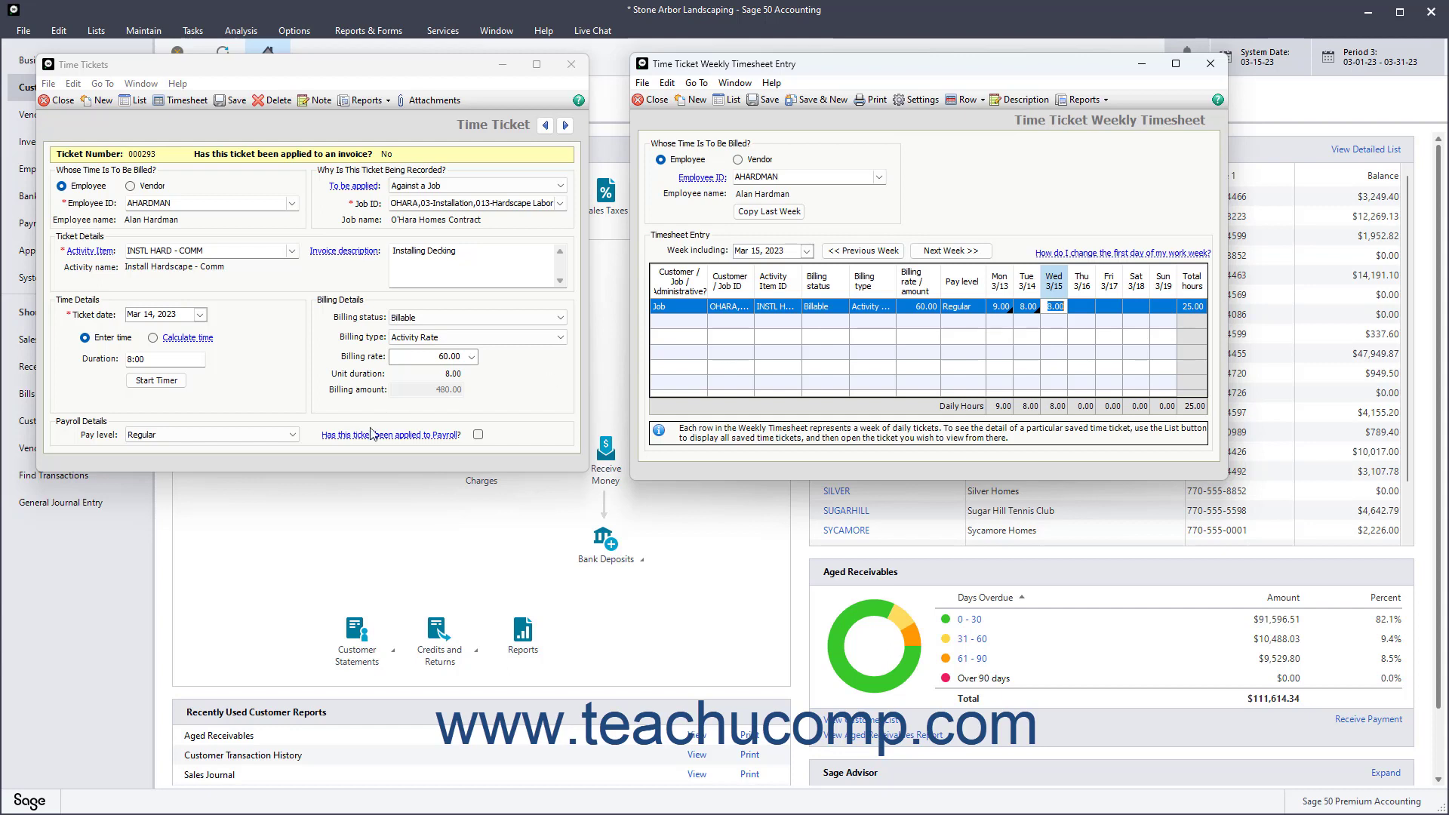
# Step: Inspect the ticket's pay level choices and the matching pay level field in the timesheet's Job row, keeping the current selection
pyautogui.click(293, 435)
pyautogui.click(294, 435)
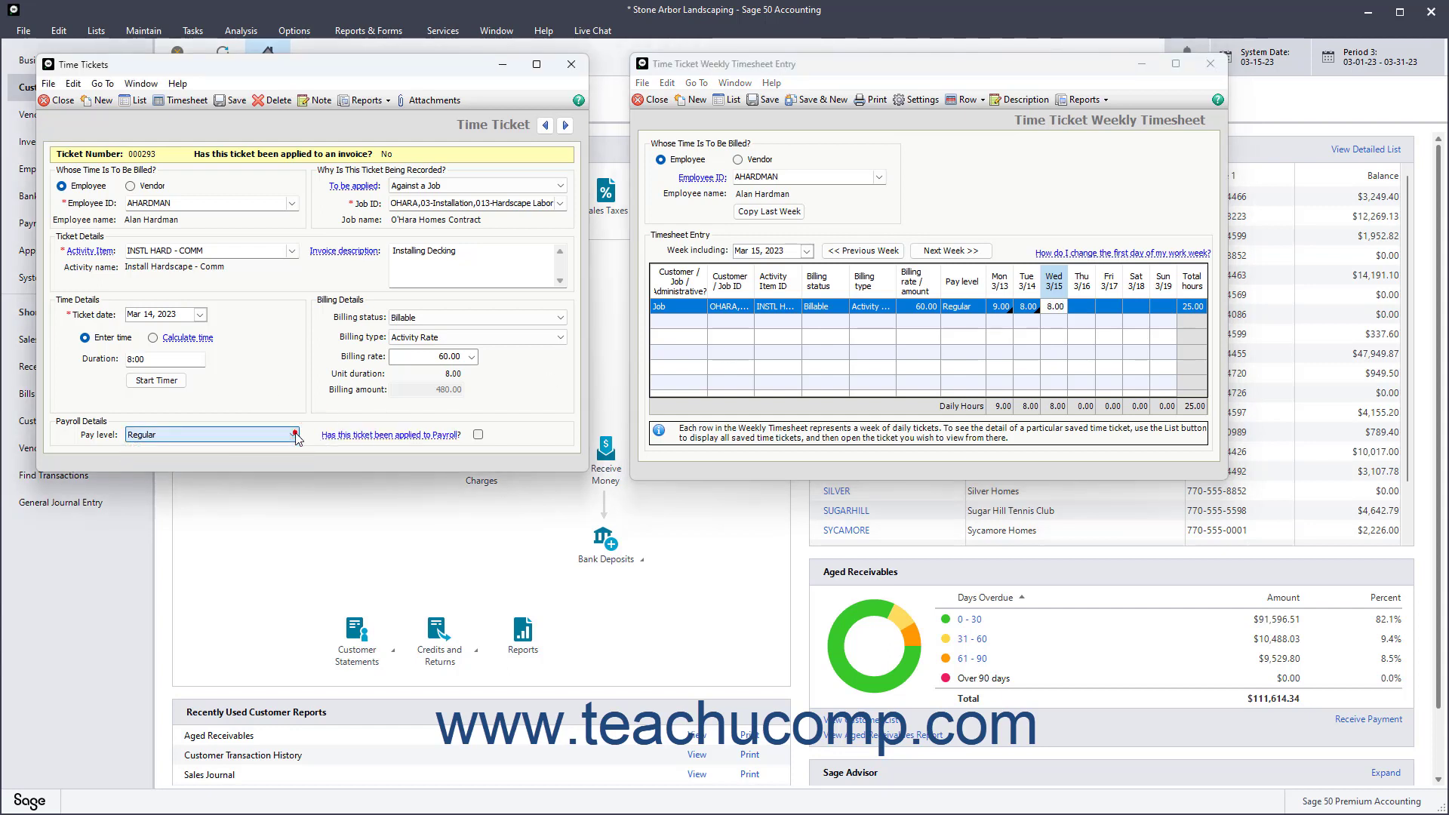
pyautogui.click(974, 307)
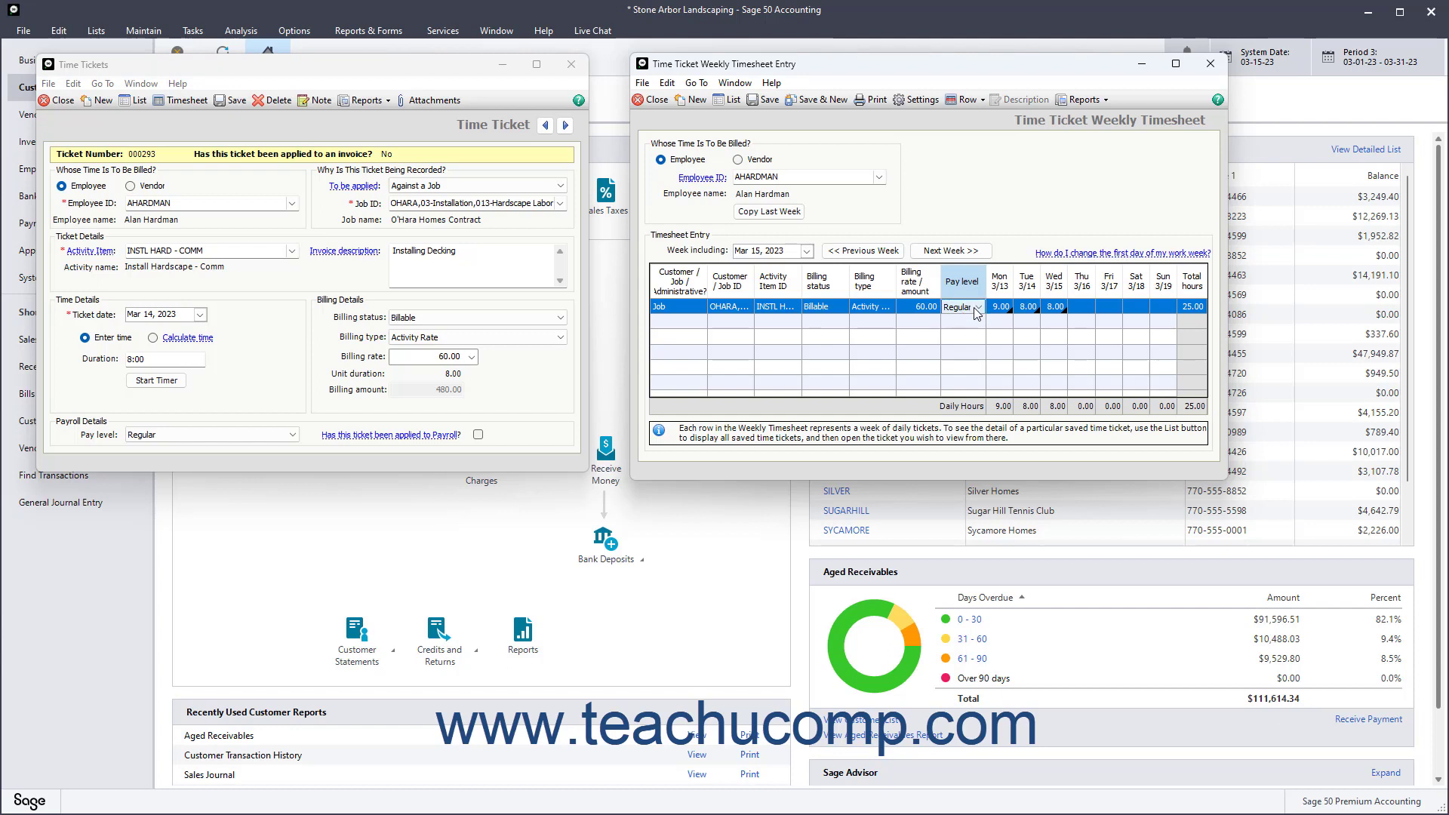
# Step: Examine the ticket's billing type and billing rate choices alongside the timesheet's matching fields, leaving the selections as they are
pyautogui.click(563, 337)
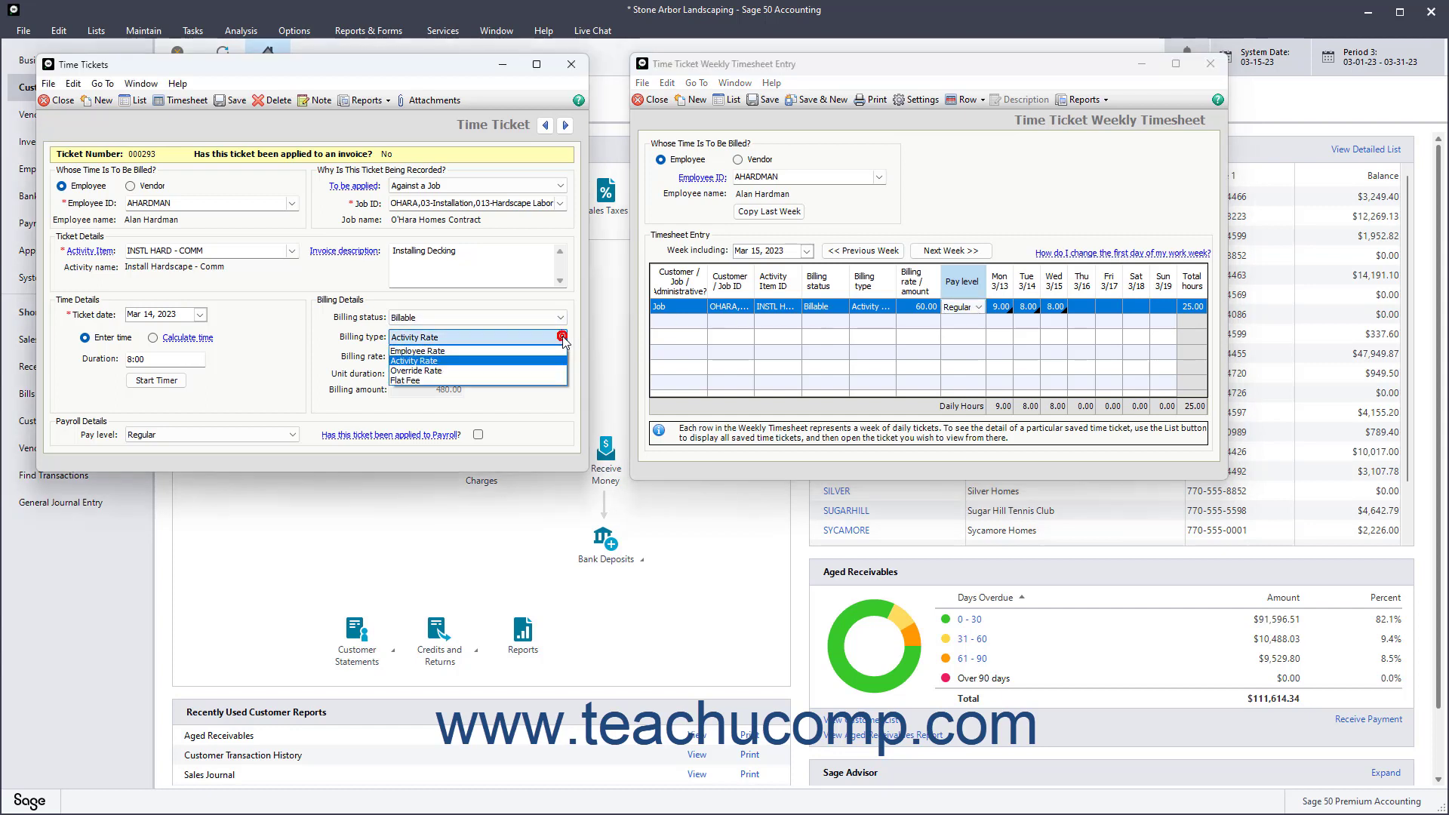
pyautogui.click(562, 337)
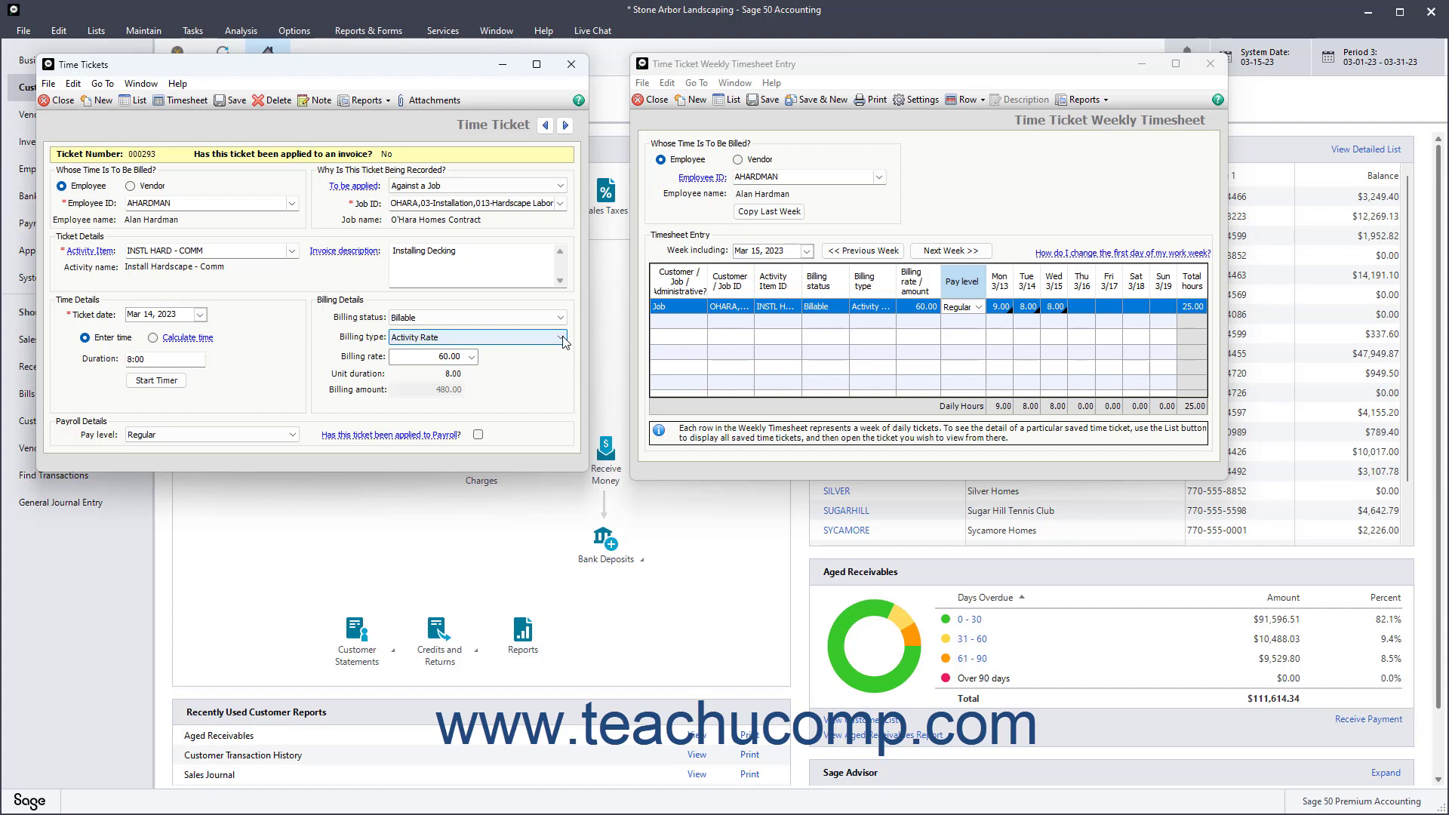
pyautogui.click(448, 359)
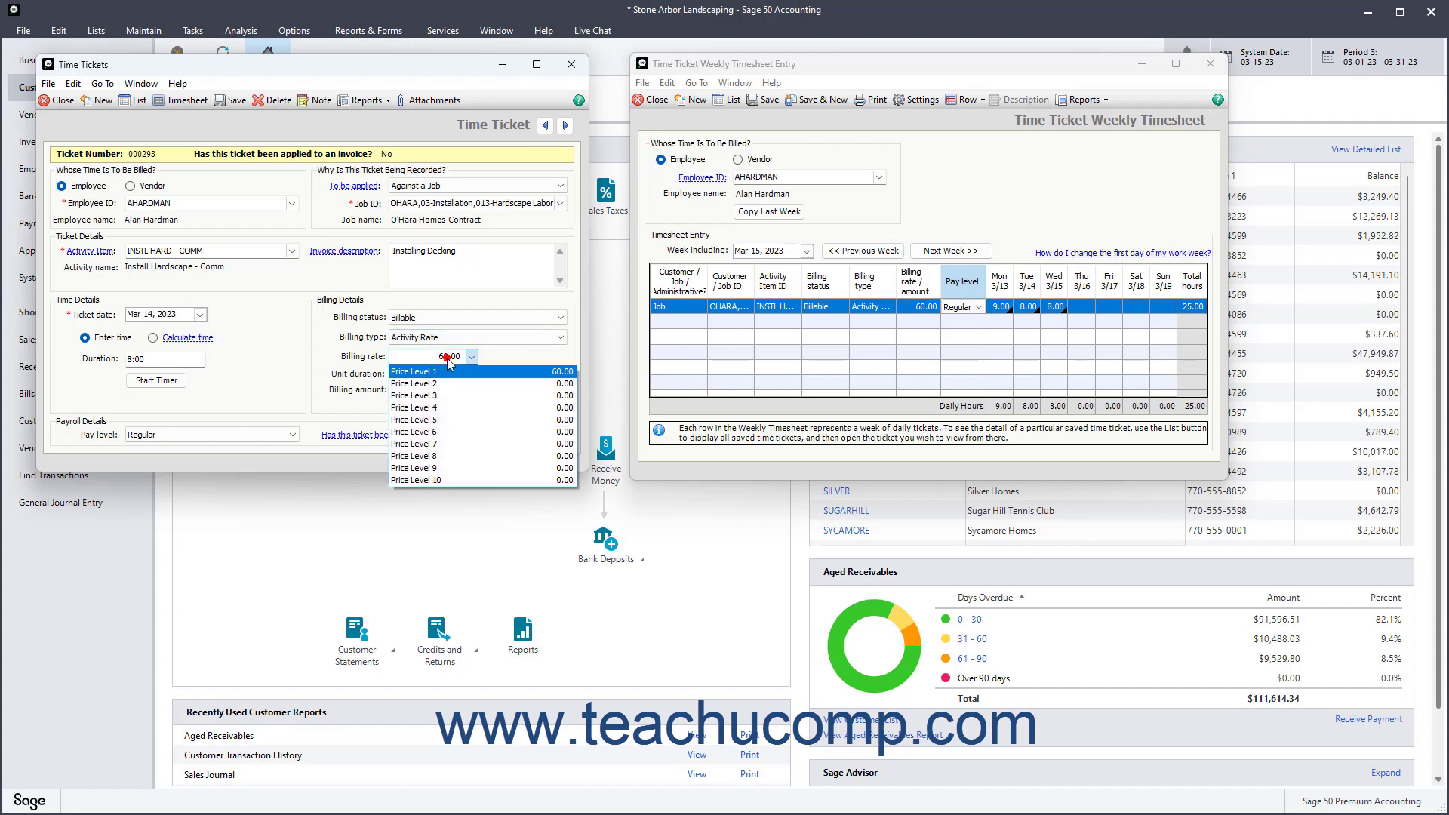
pyautogui.click(448, 363)
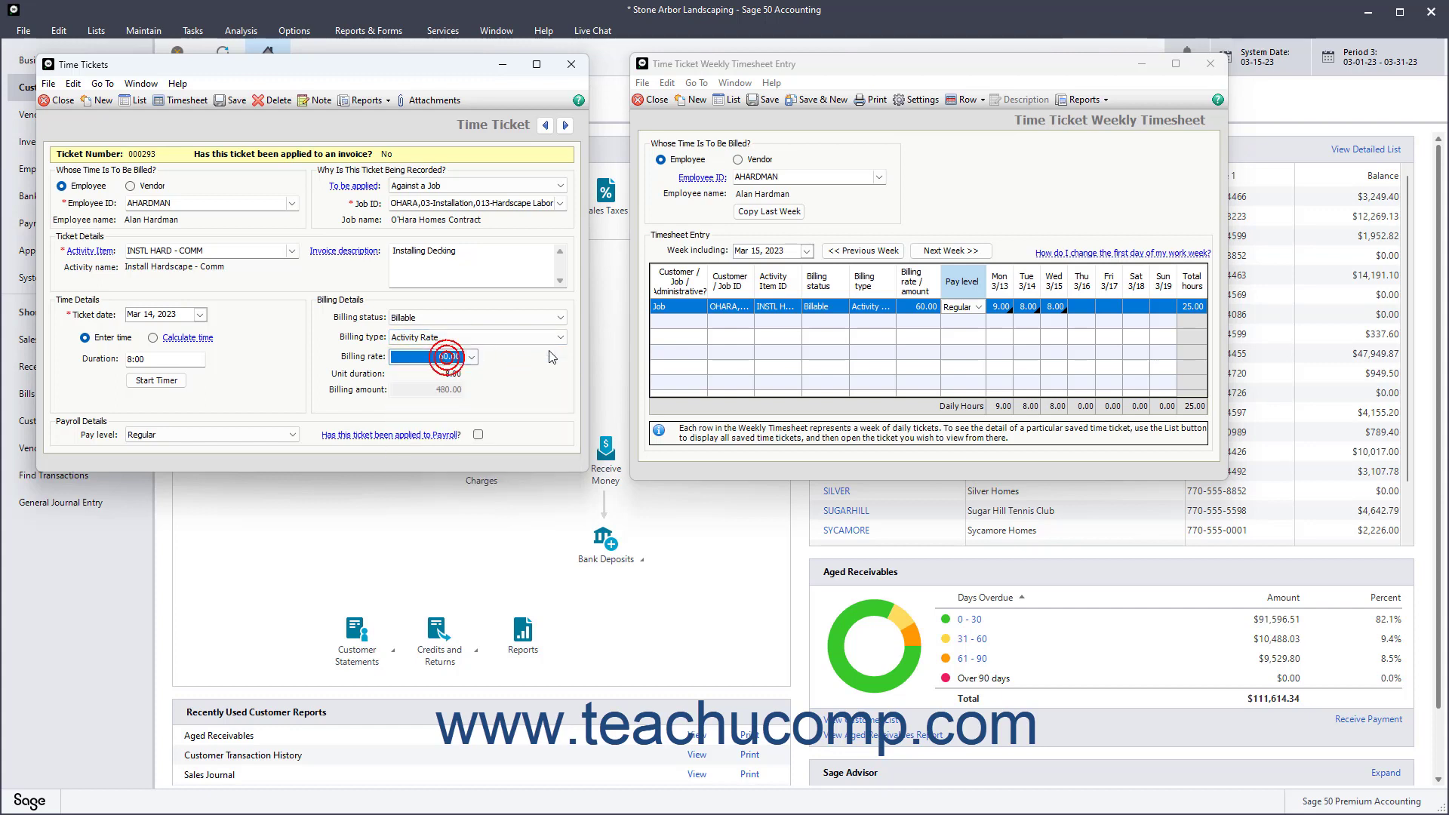
pyautogui.click(867, 308)
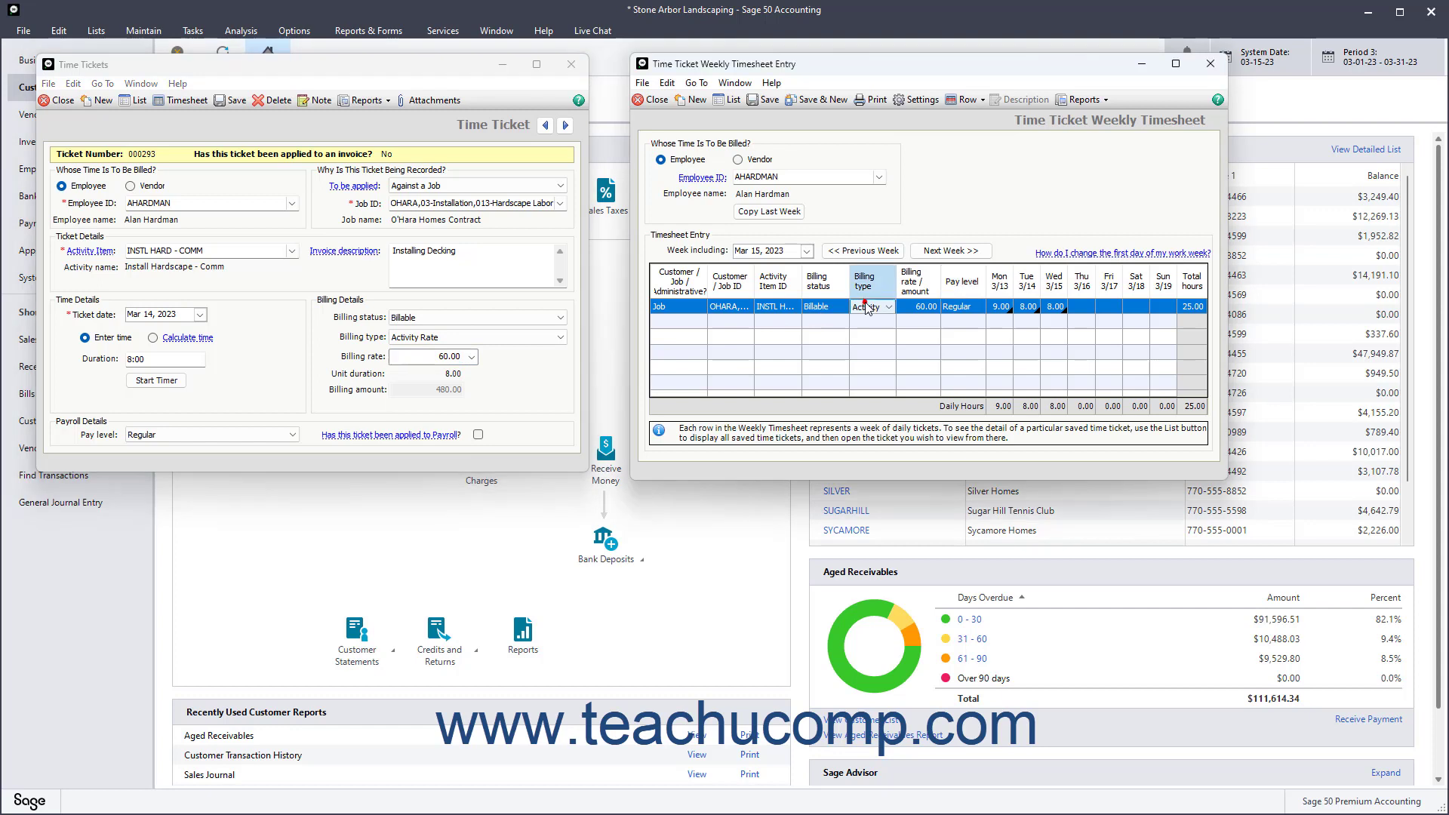
pyautogui.click(911, 312)
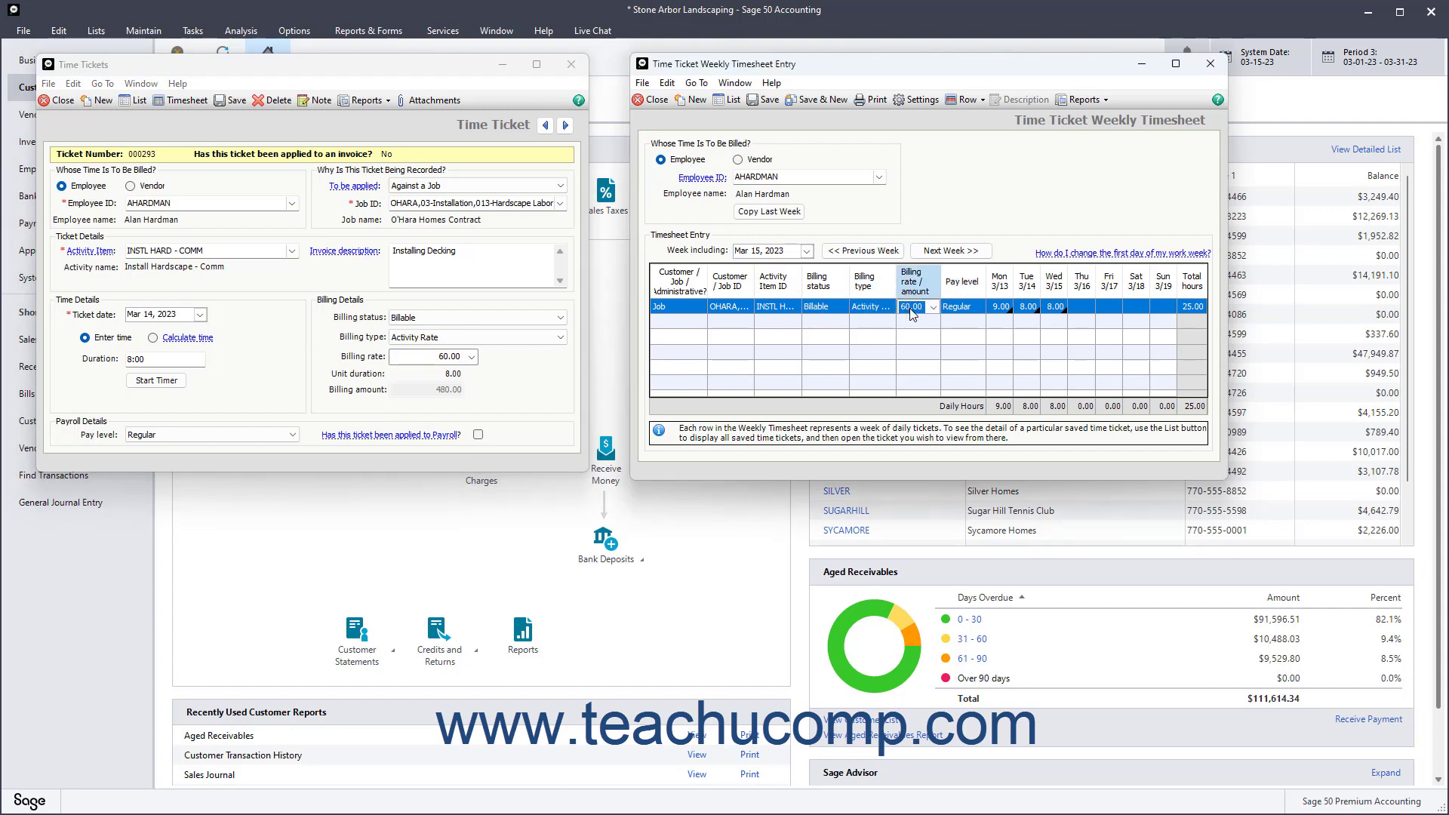
# Step: Examine the billing status choices in the timesheet's Job row and in the ticket, keeping Billable selected
pyautogui.click(843, 309)
pyautogui.click(843, 309)
pyautogui.click(841, 305)
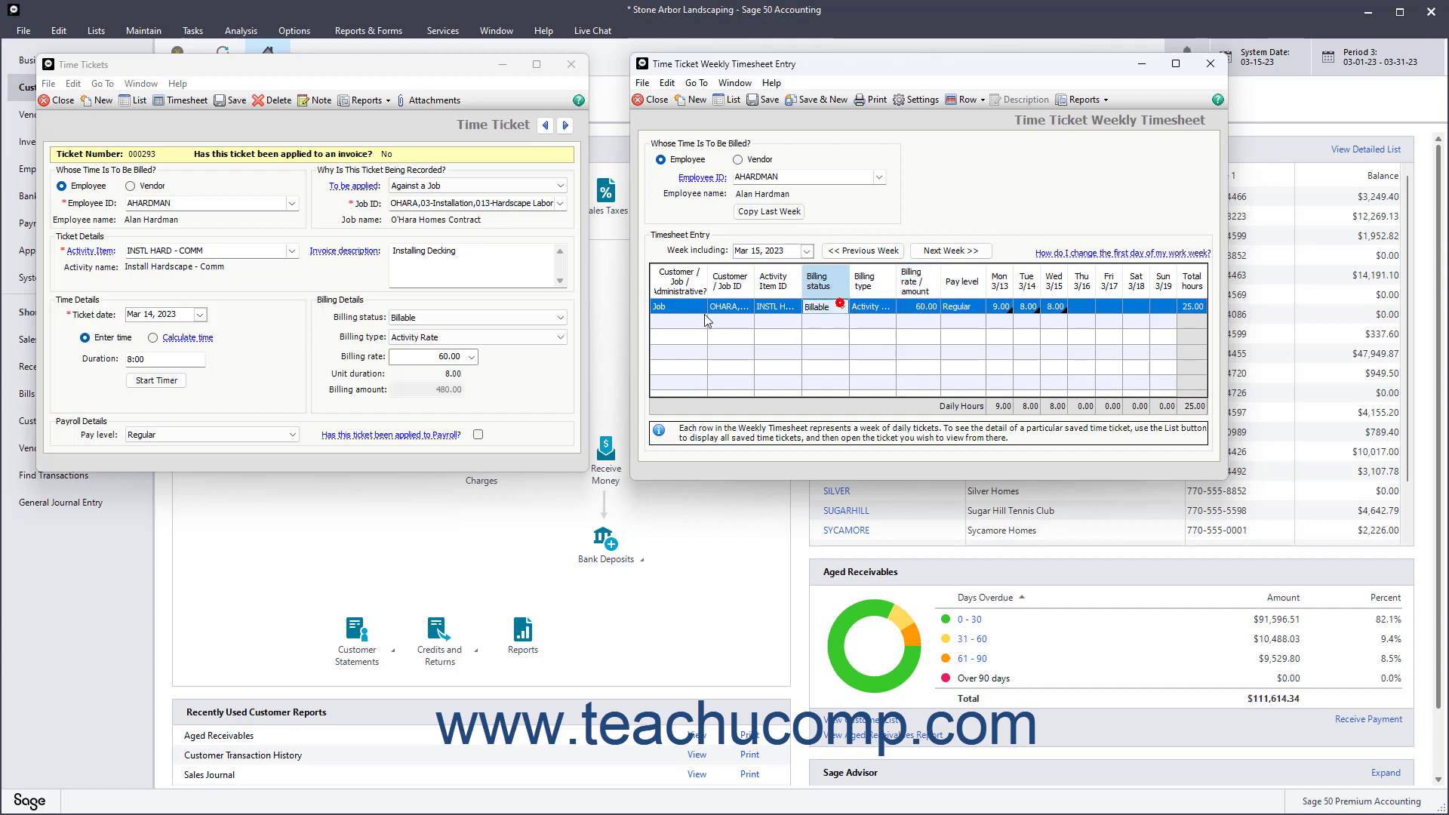
pyautogui.click(561, 316)
pyautogui.click(562, 316)
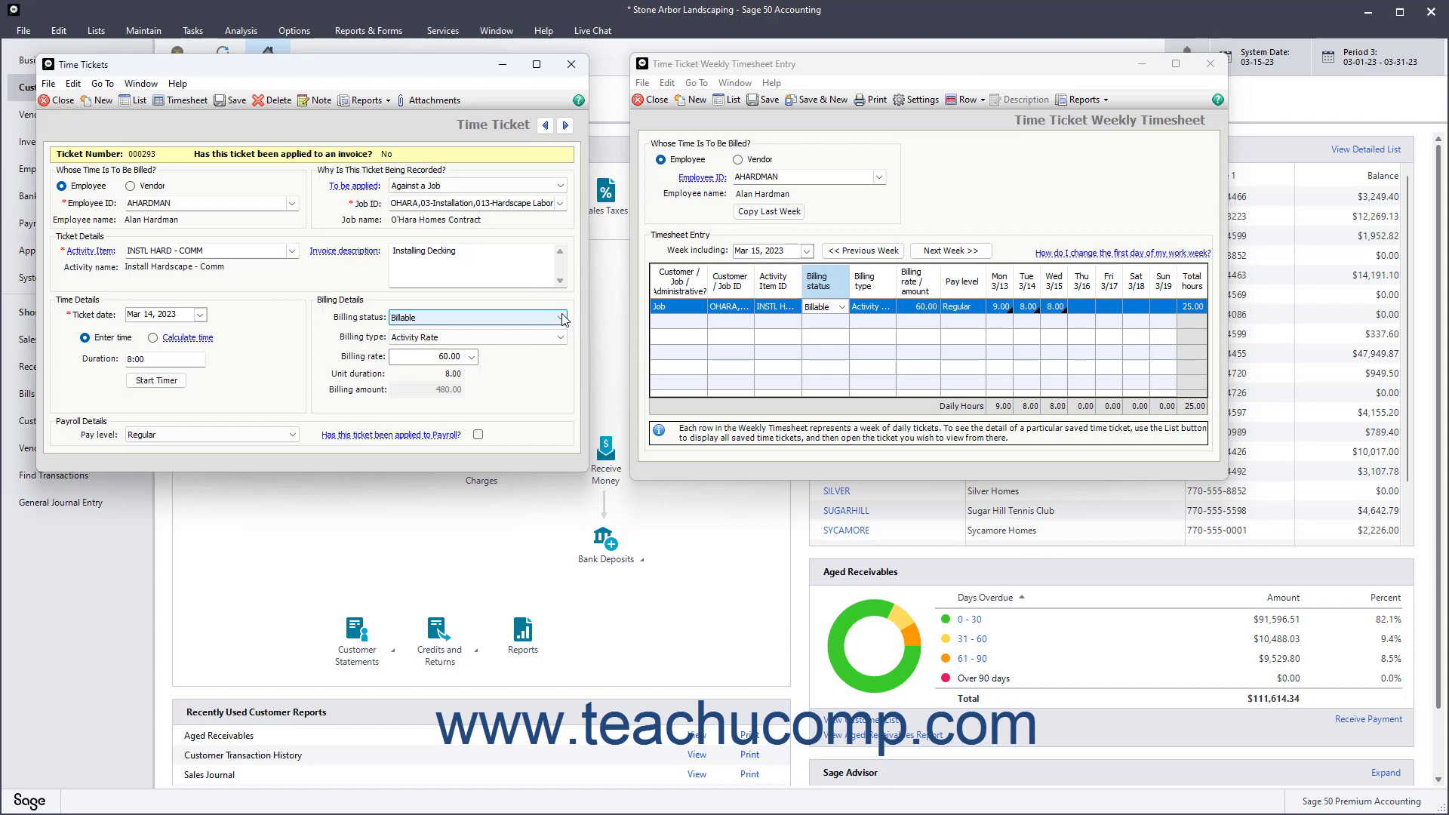
# Step: Save and close the time ticket, and do the same with the weekly timesheet
pyautogui.click(229, 100)
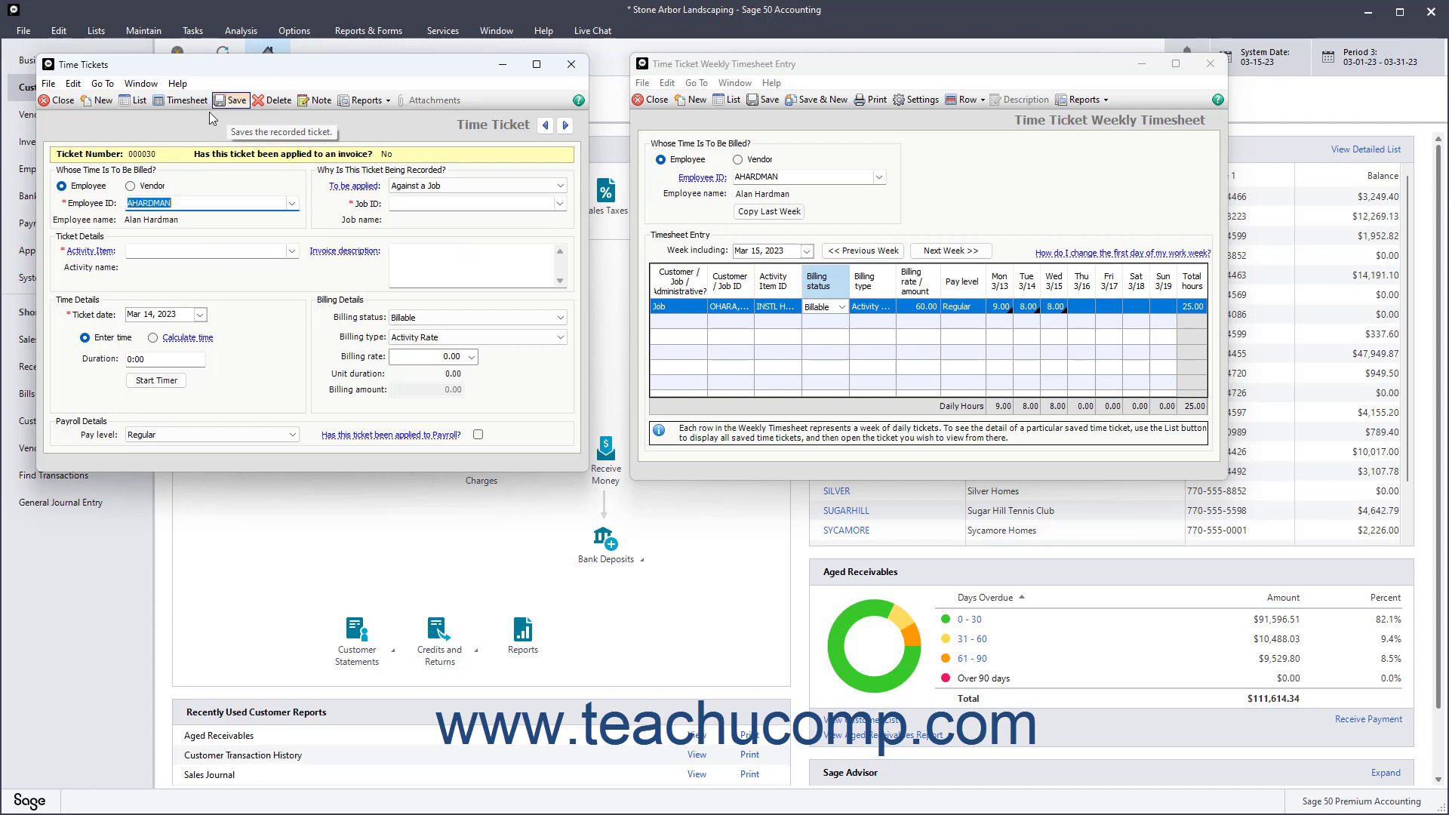
pyautogui.click(59, 100)
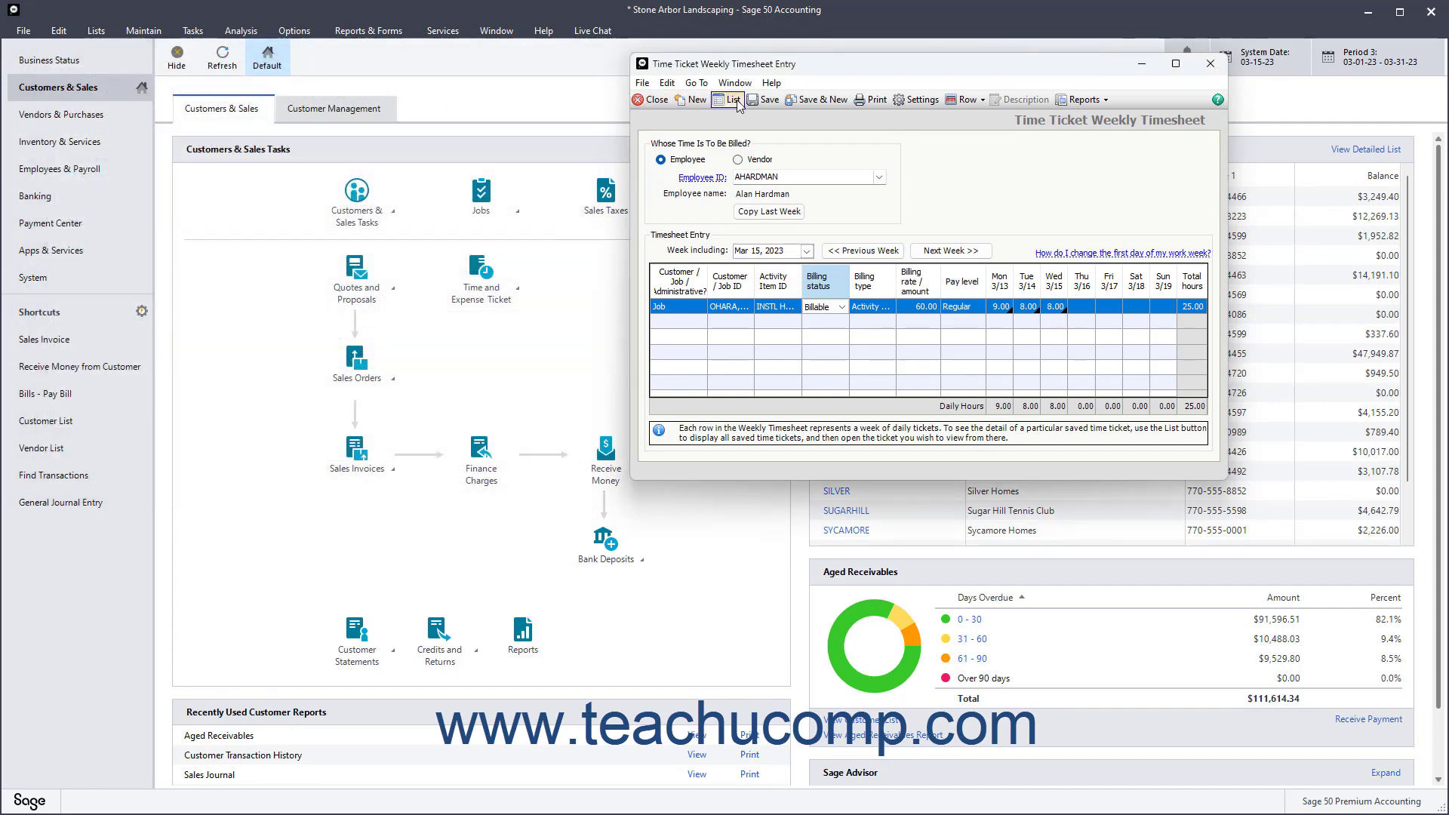
pyautogui.click(764, 99)
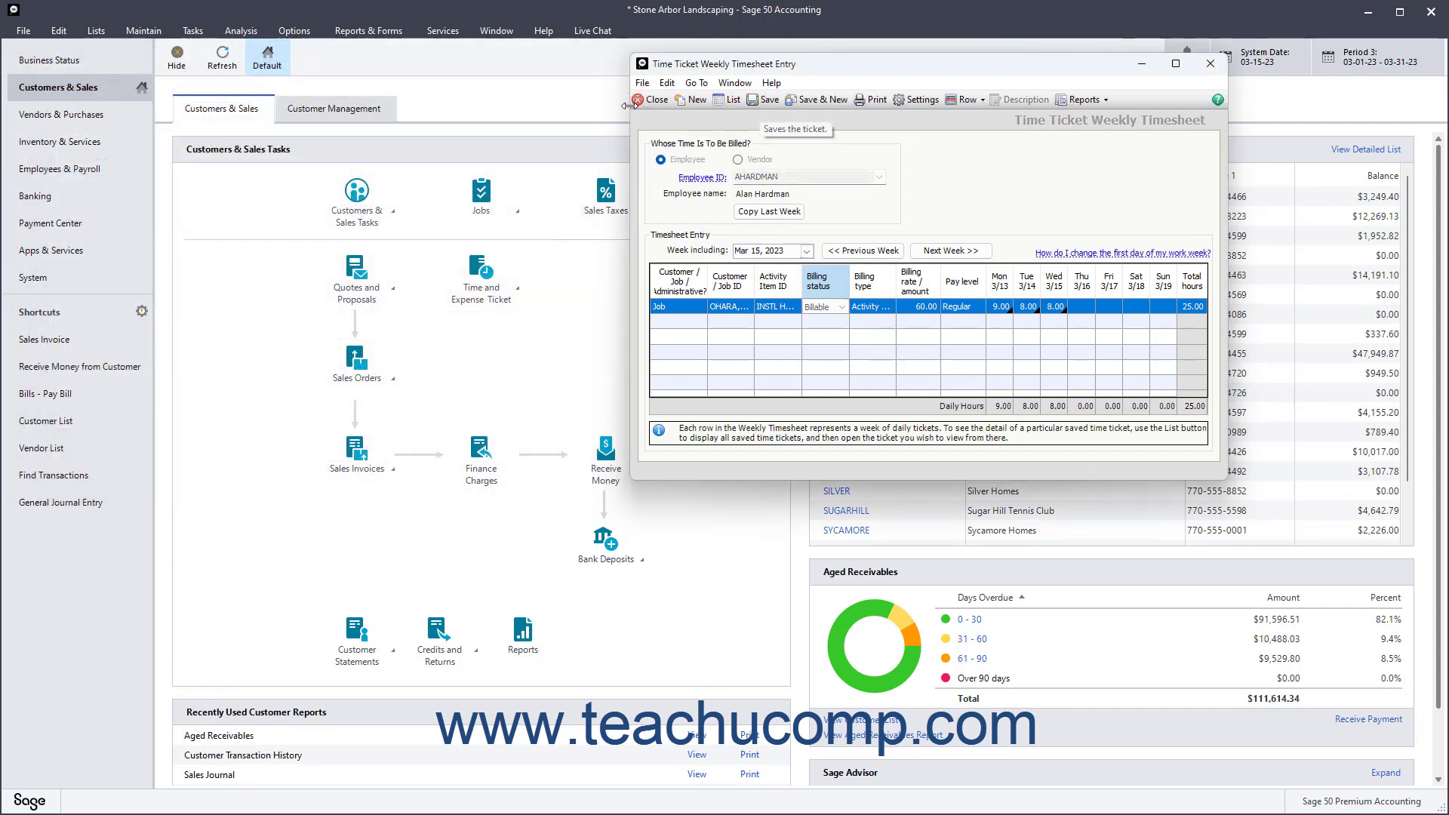
pyautogui.click(654, 100)
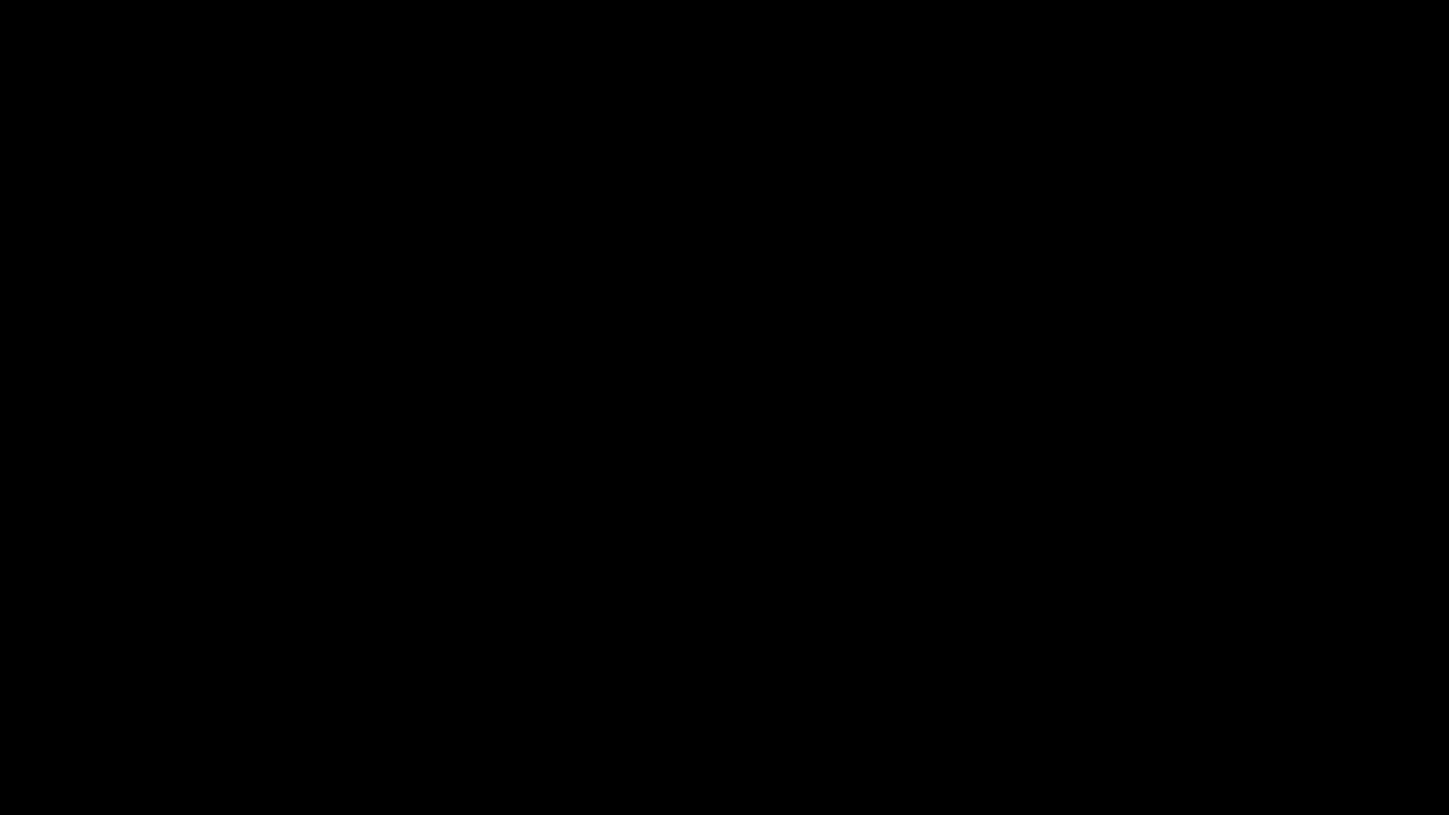